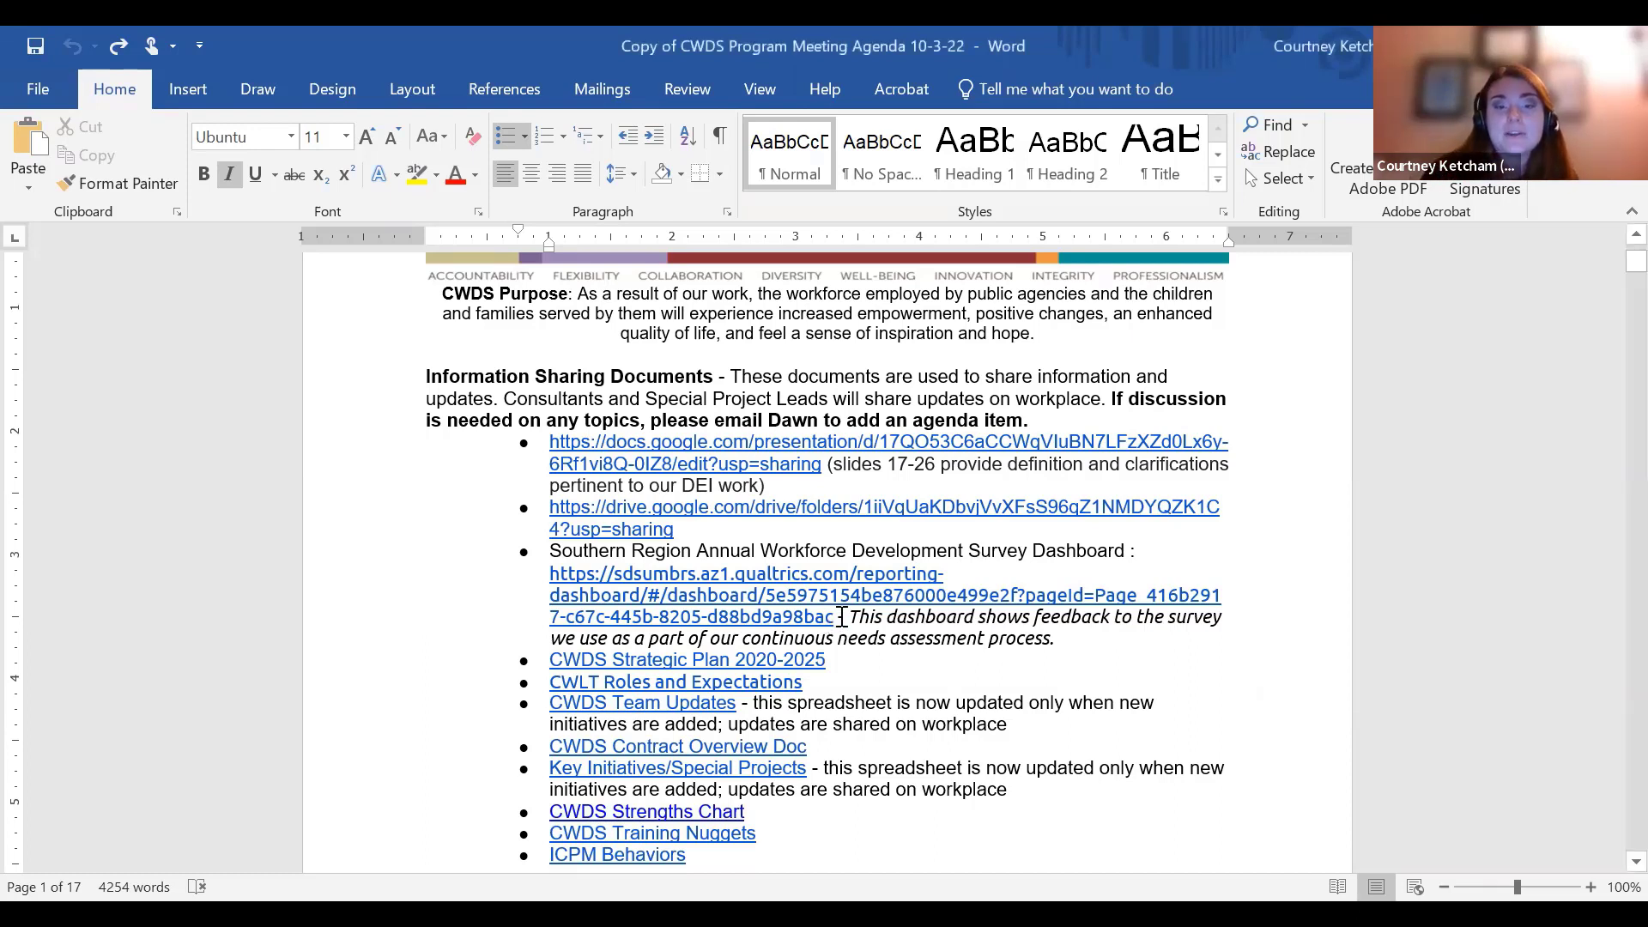
- Open Word's Edit Hyperlink dialog for the Qualtrics survey dashboard URL link
{"action": "left_click_drag", "start_coordinate": [836, 617], "coordinate": [550, 575]}
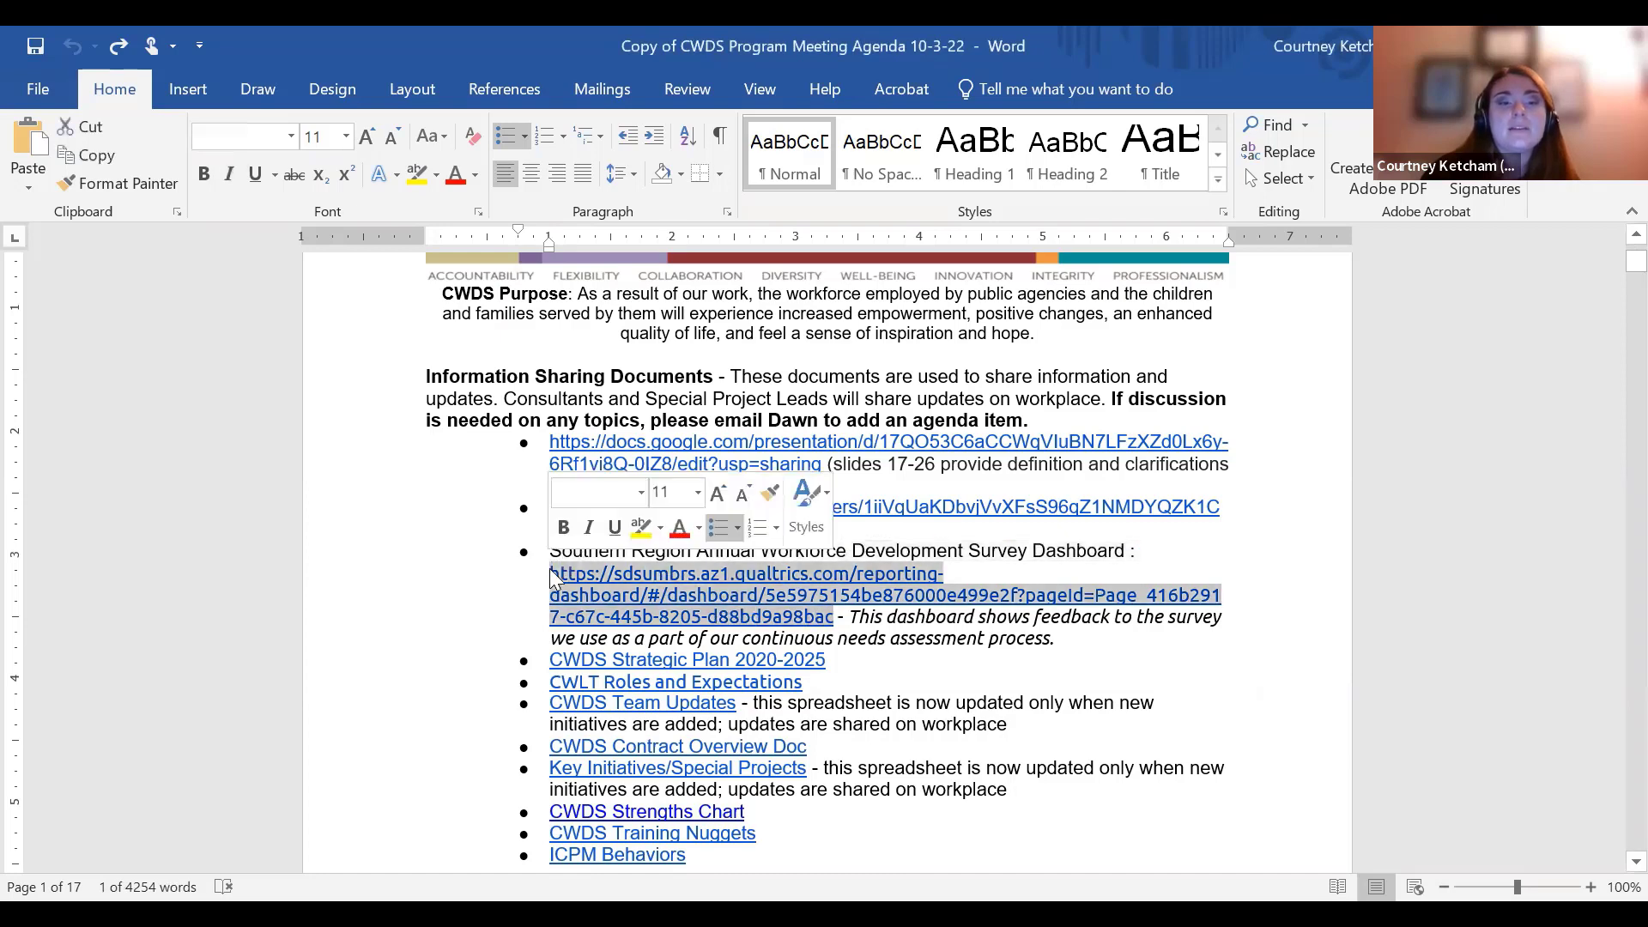
{"action": "right_click", "coordinate": [650, 591]}
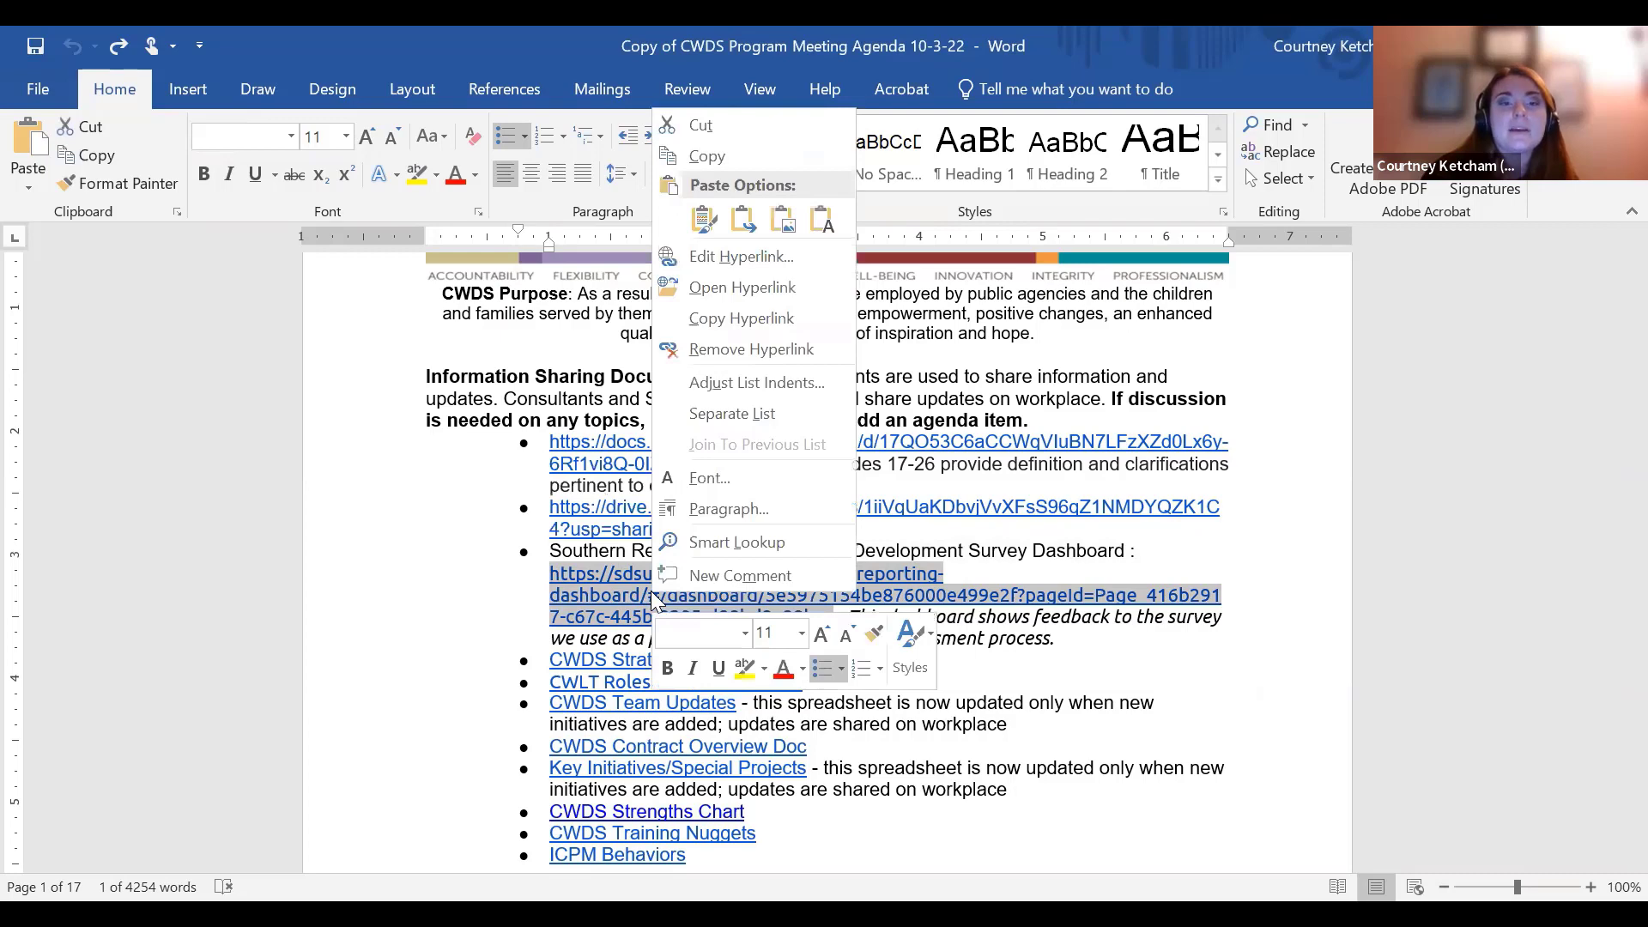
{"action": "left_click", "coordinate": [1101, 563]}
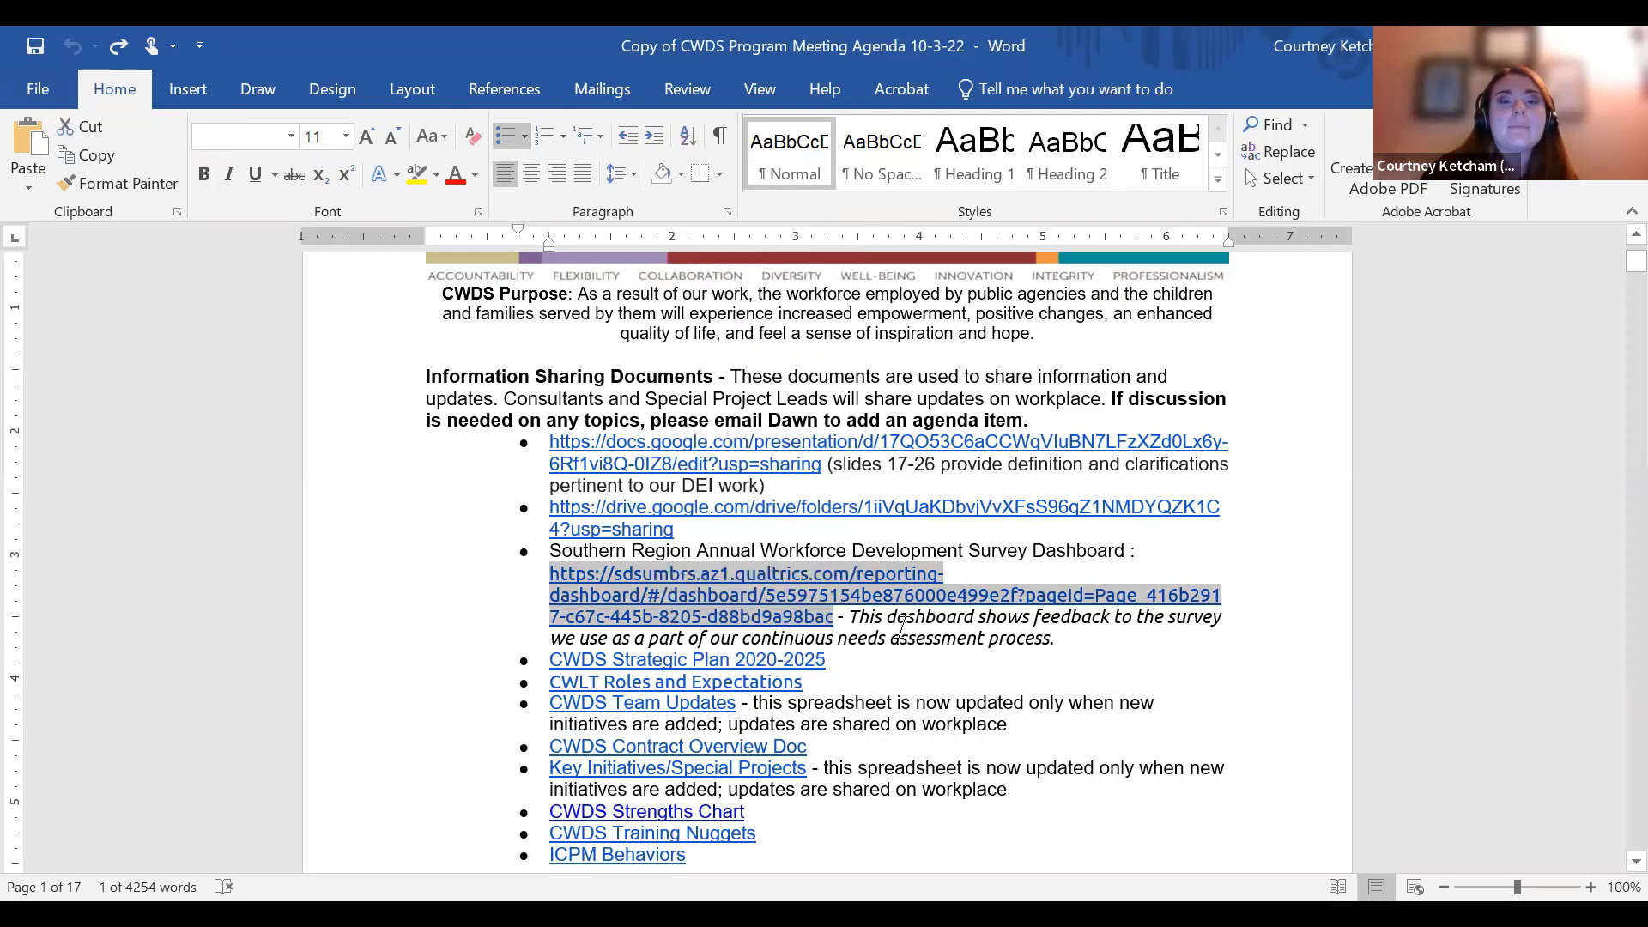
{"action": "left_click", "coordinate": [901, 633]}
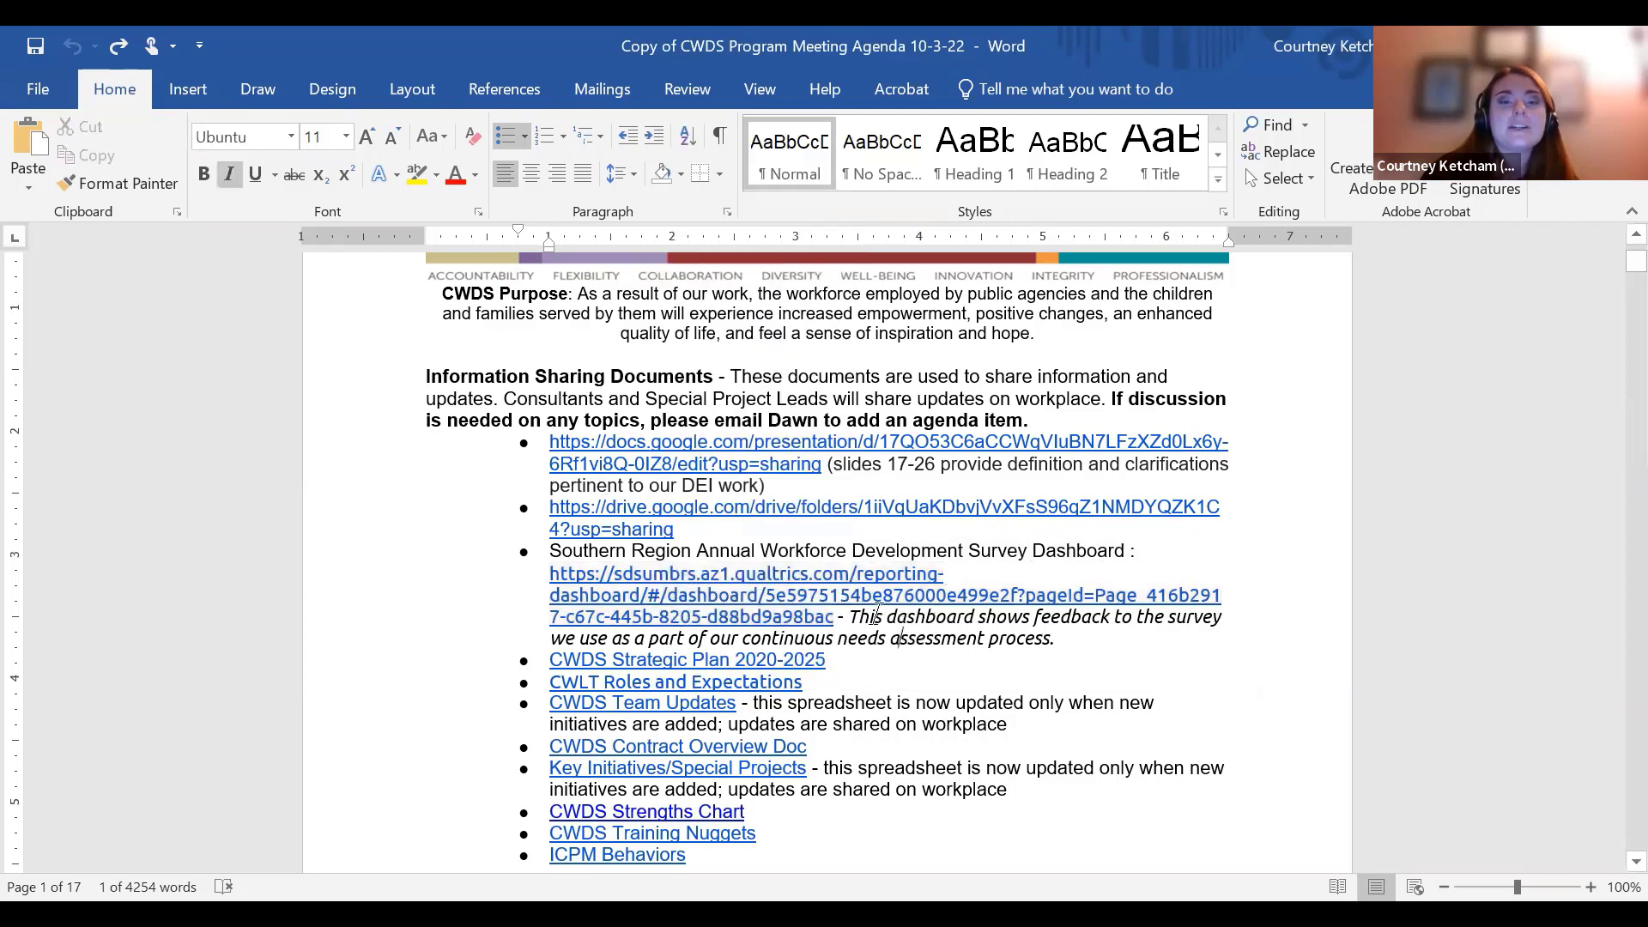
{"action": "left_click", "coordinate": [784, 595]}
{"action": "right_click", "coordinate": [784, 597]}
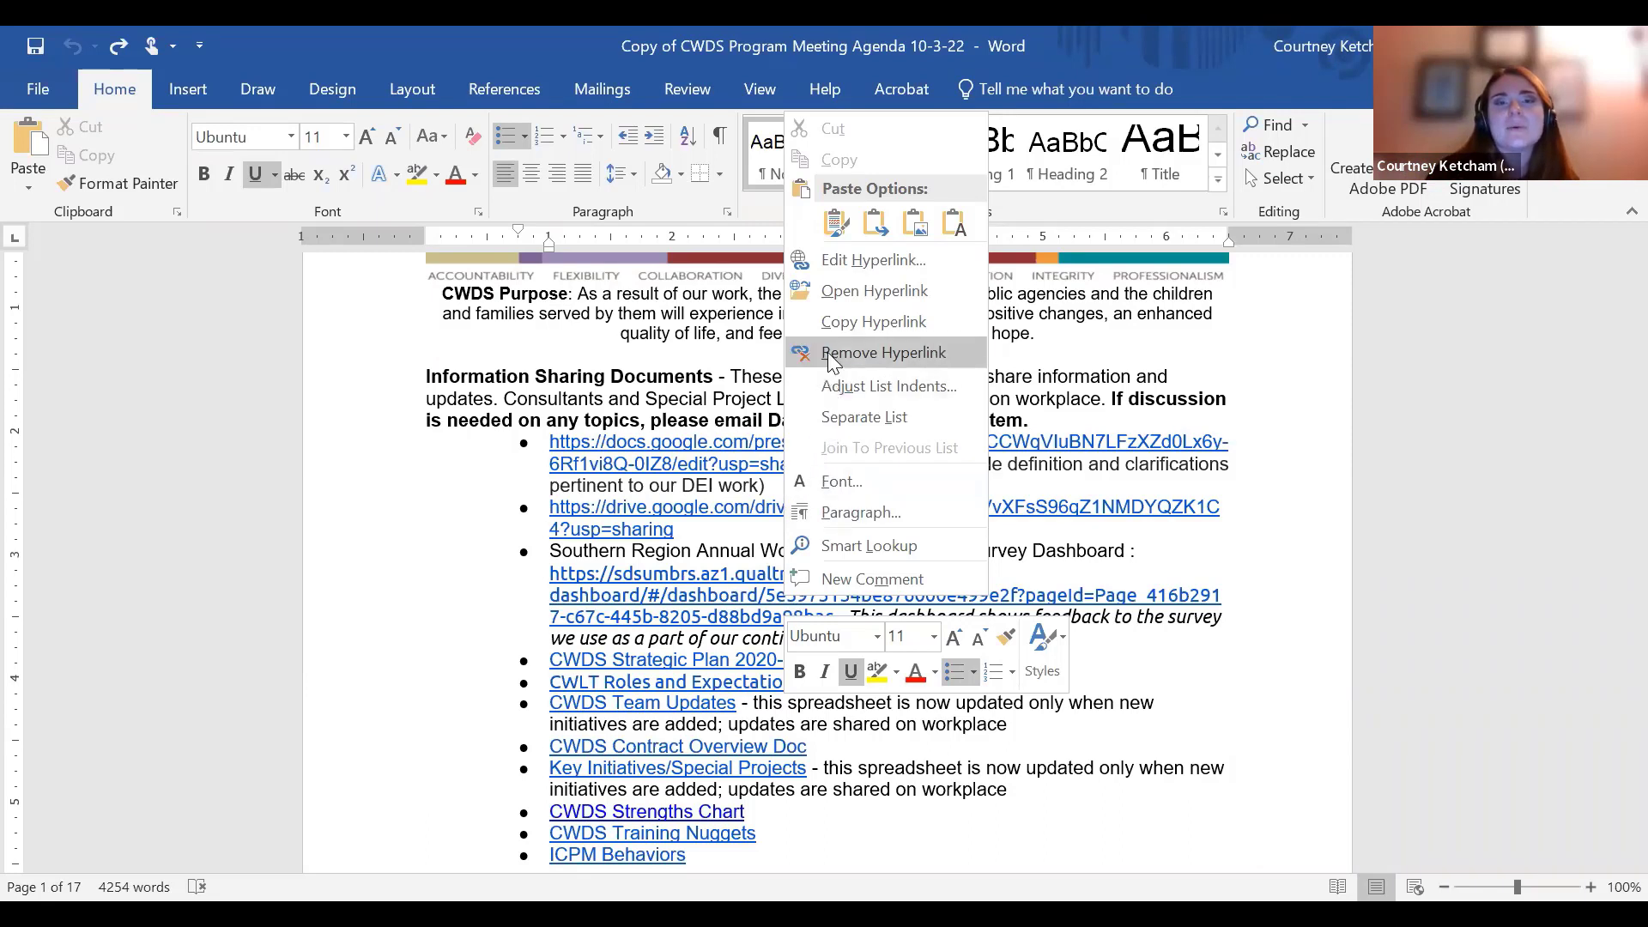
{"action": "left_click", "coordinate": [884, 263]}
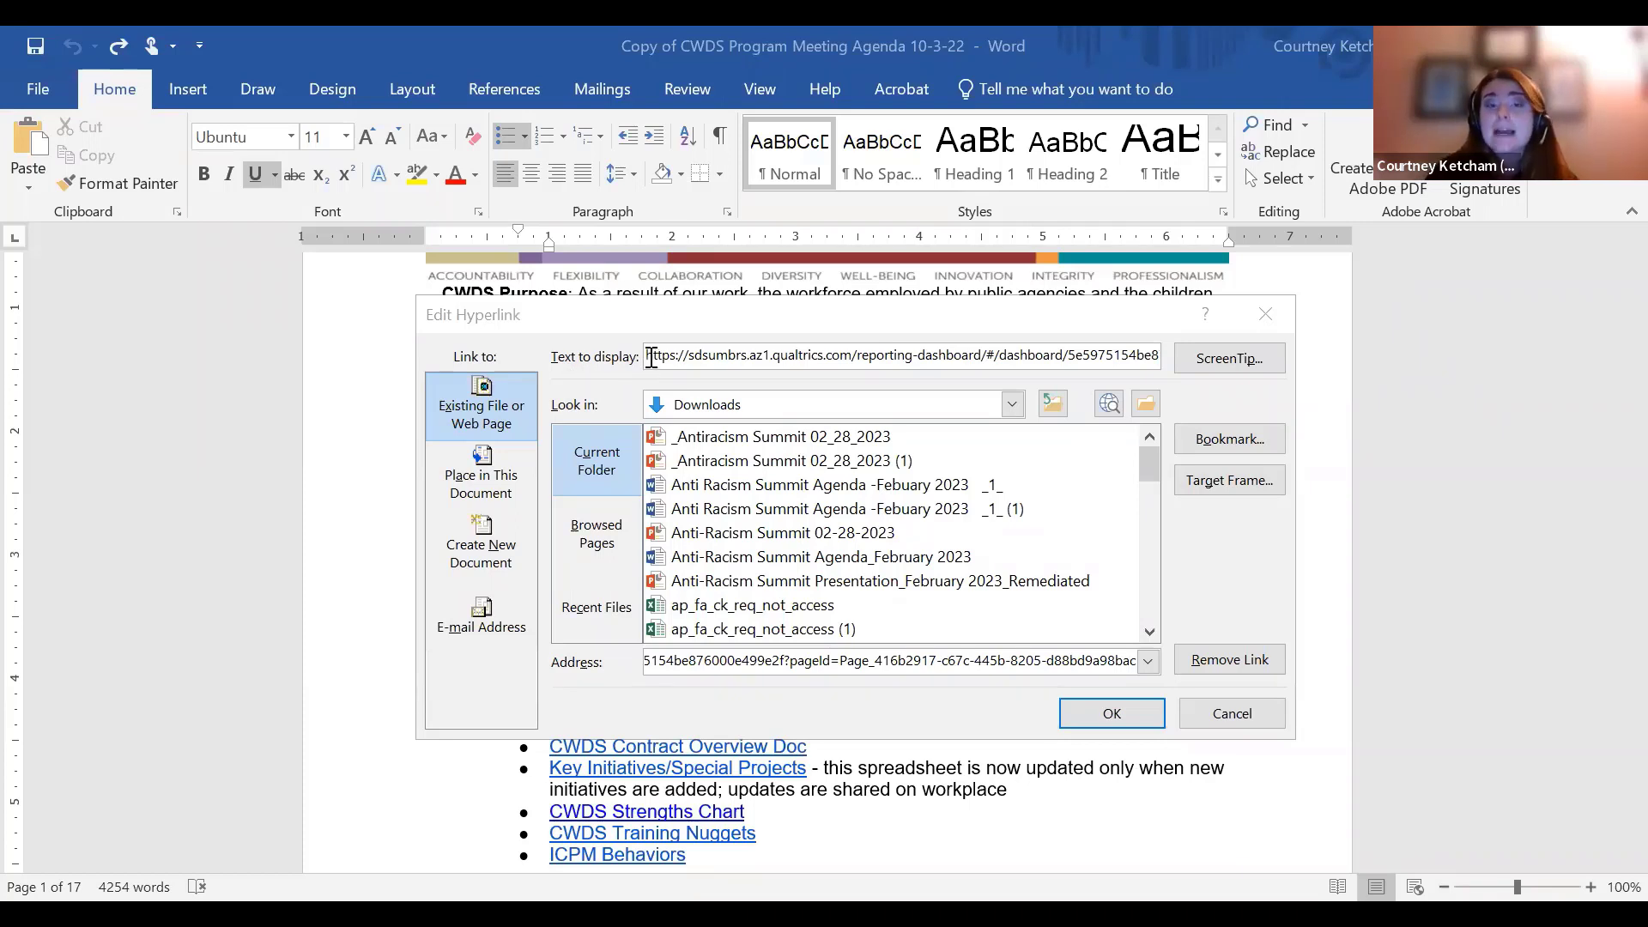
- Change the link's display text to 'Southern Region Annual Workforce Development Survey Dashboard', removing the stray bullet
{"action": "triple_click", "coordinate": [690, 356]}
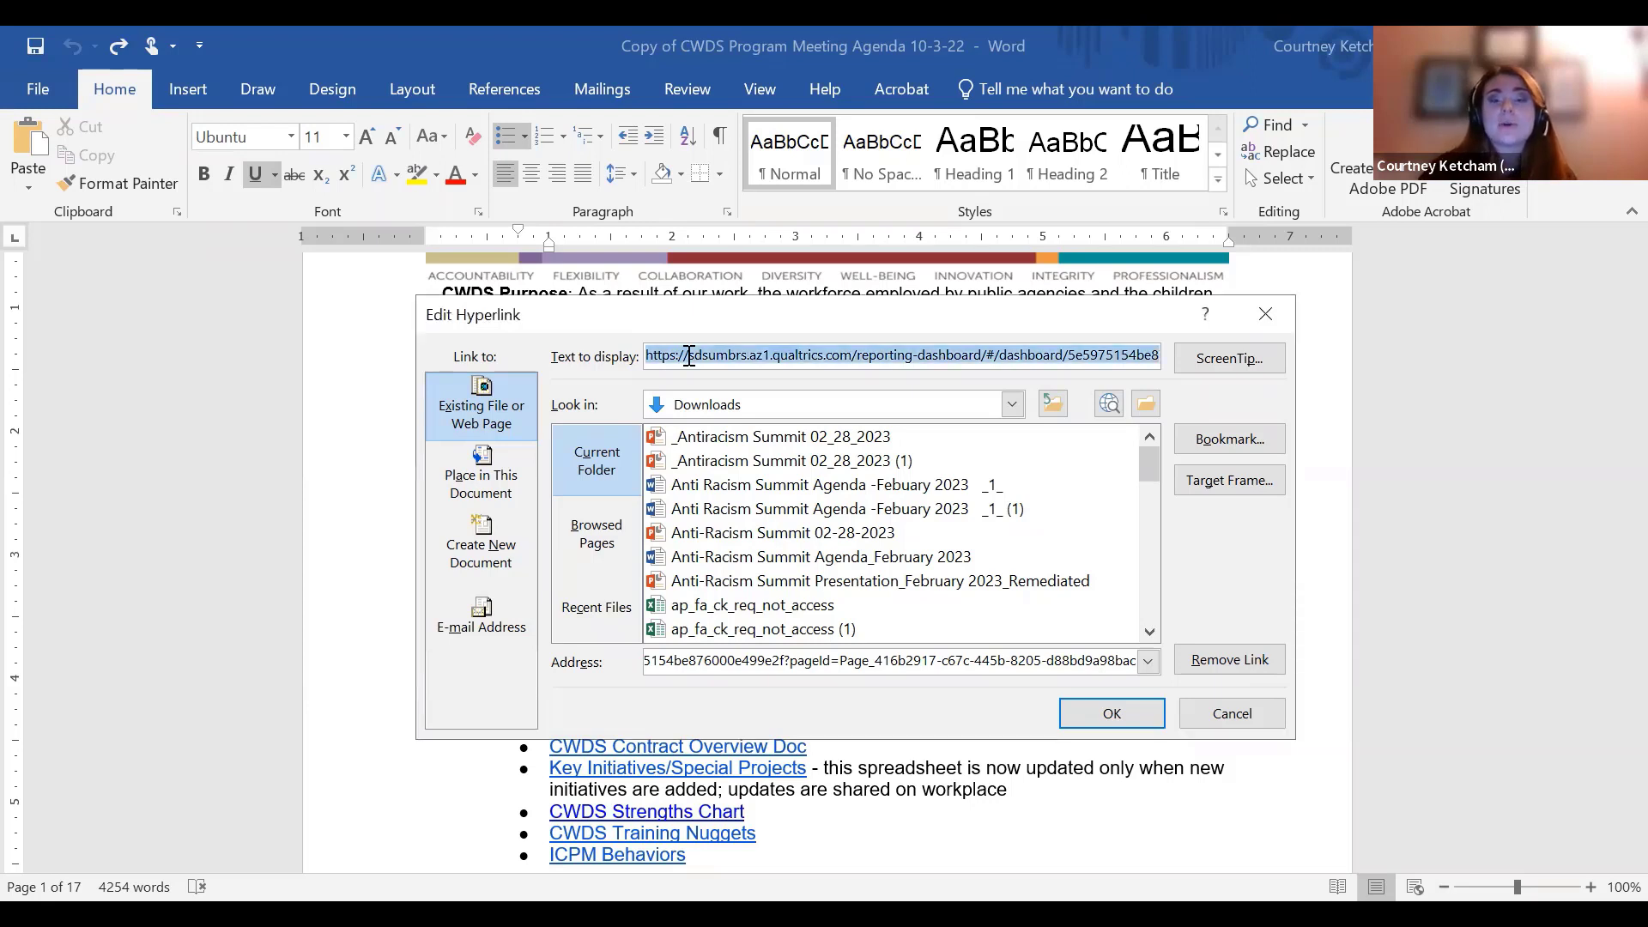
{"action": "key", "text": "BackSpace"}
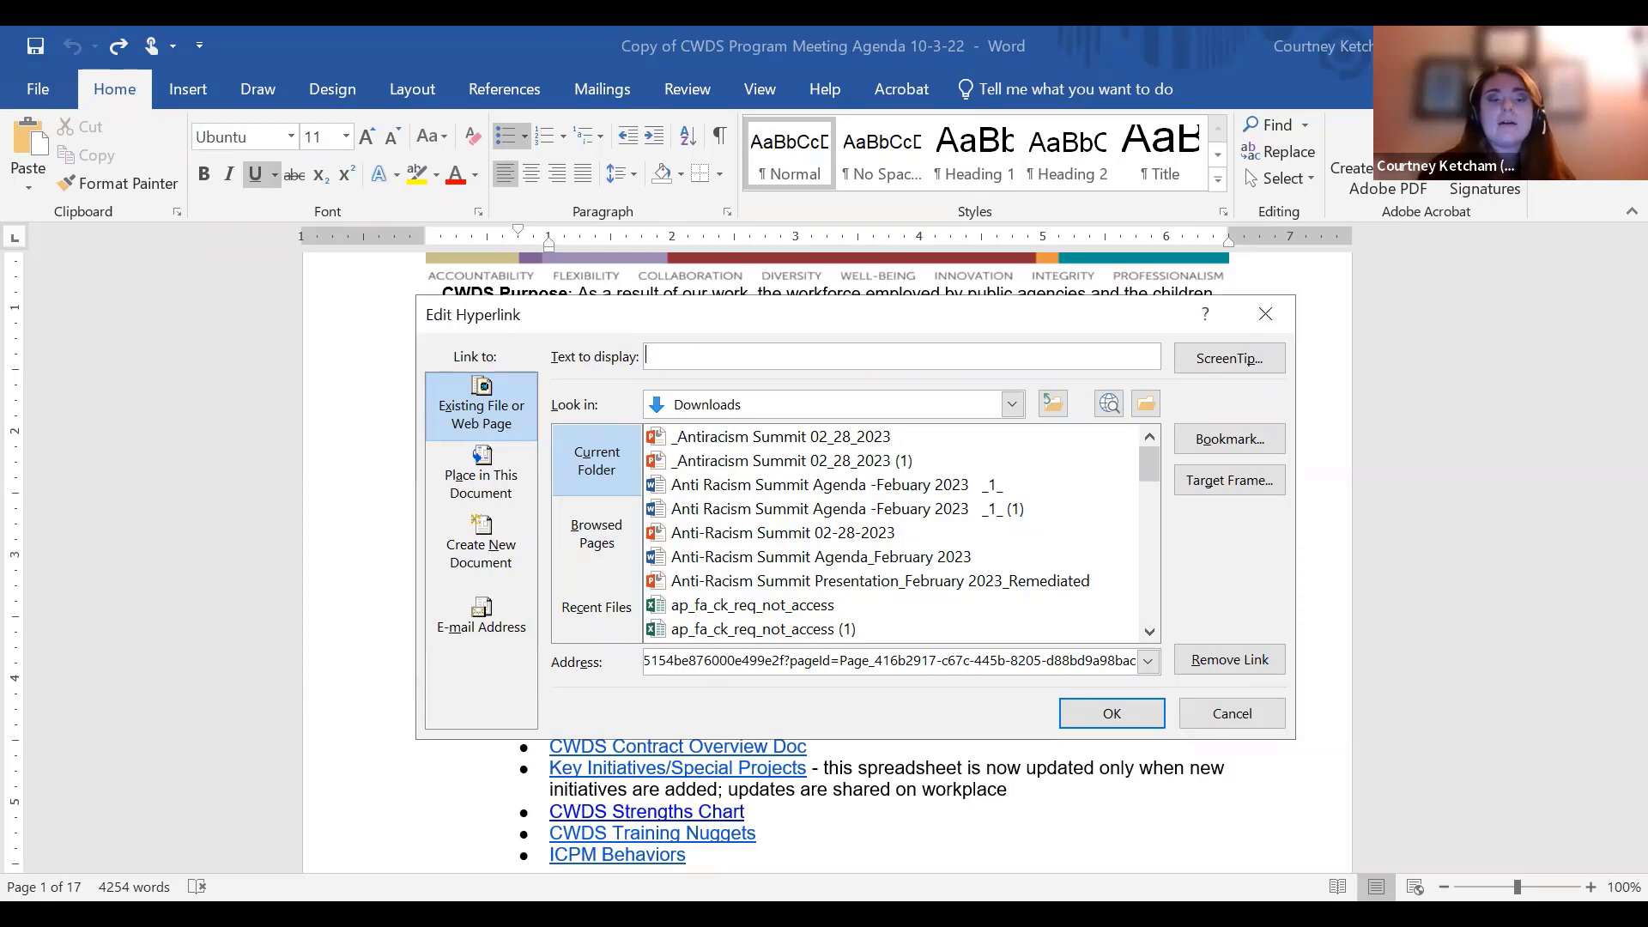
{"action": "type", "text": "●\tSouthern Region Annual Workforce Development Survey Dashboard"}
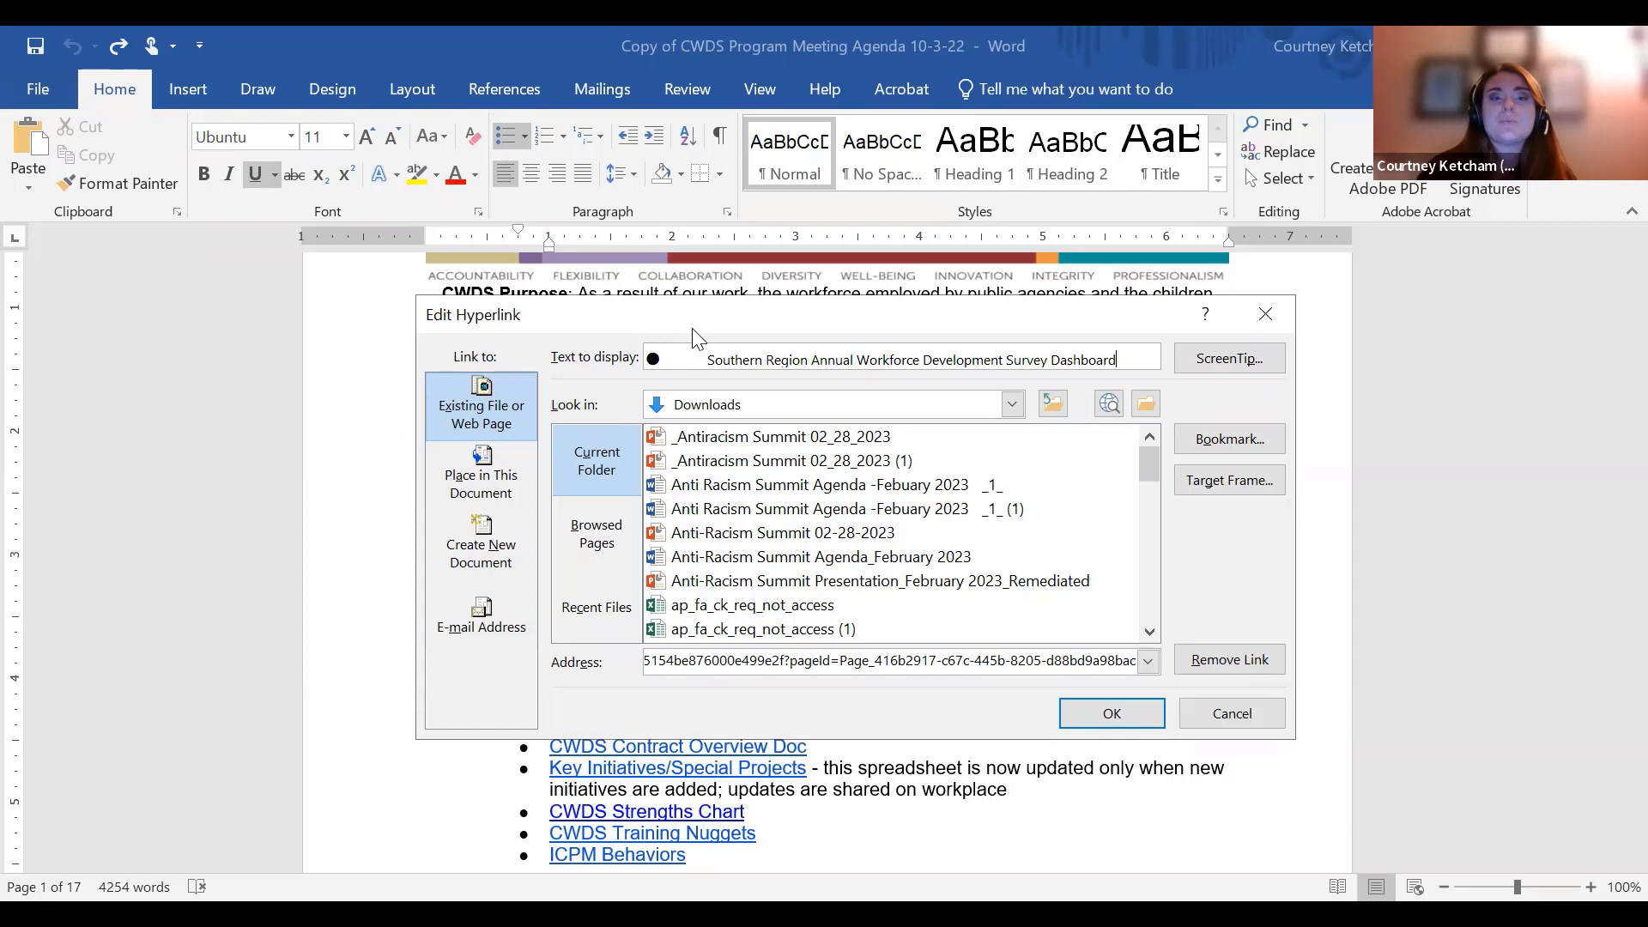
{"action": "left_click", "coordinate": [706, 357]}
{"action": "key", "text": "BackSpace"}
{"action": "key", "text": "BackSpace"}
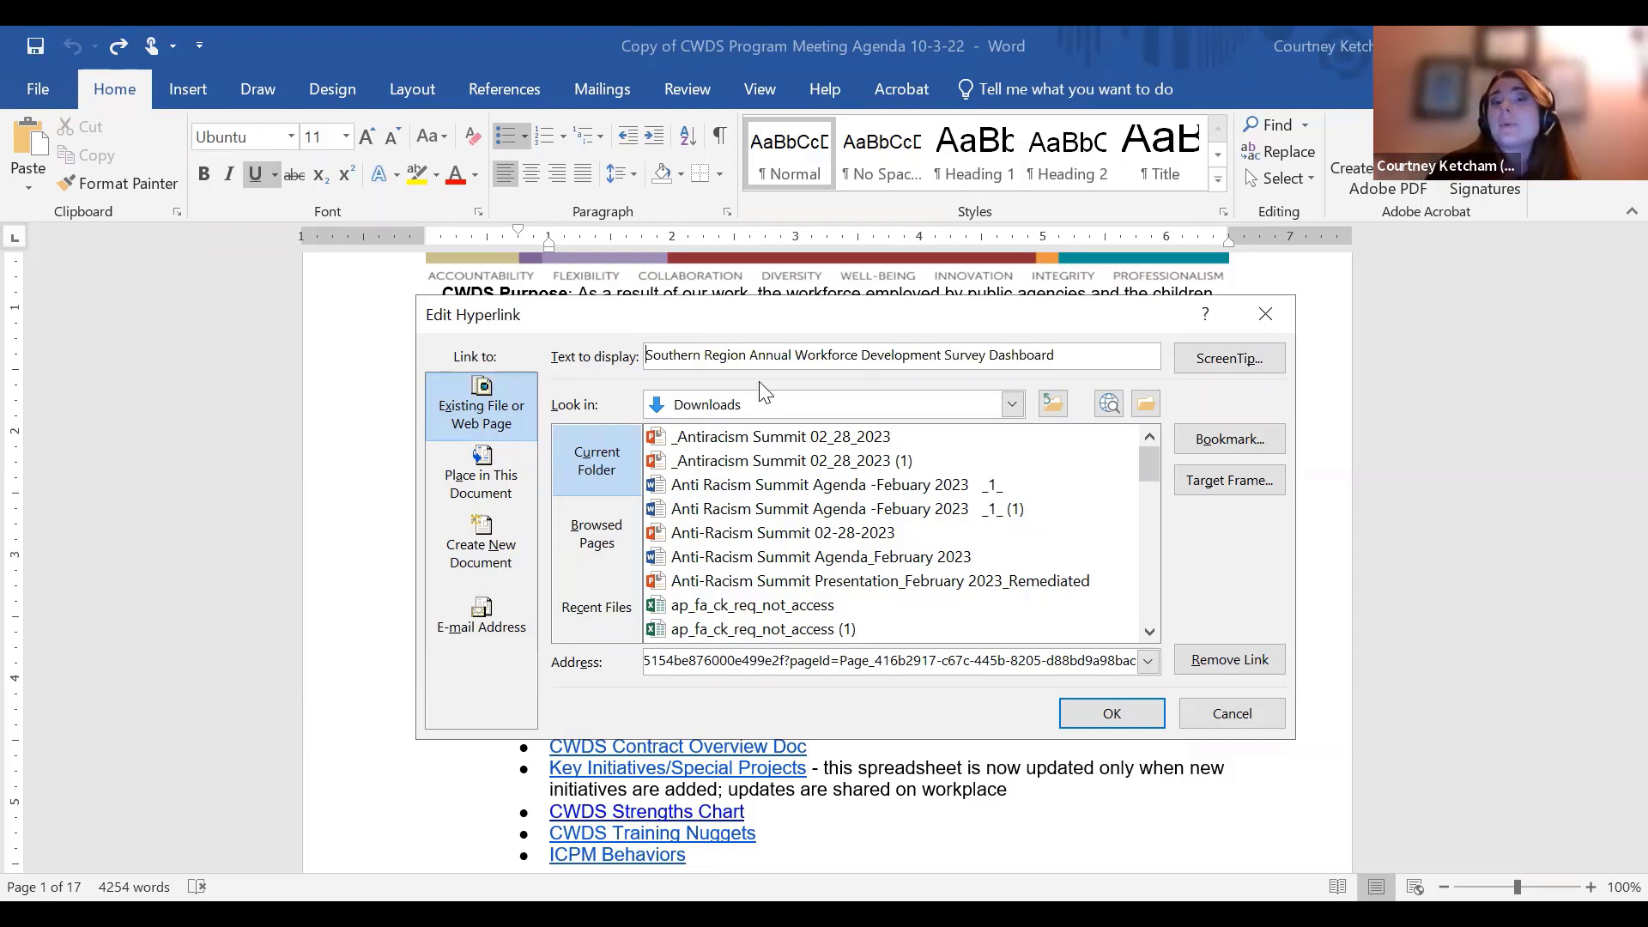
{"action": "left_click", "coordinate": [1073, 715]}
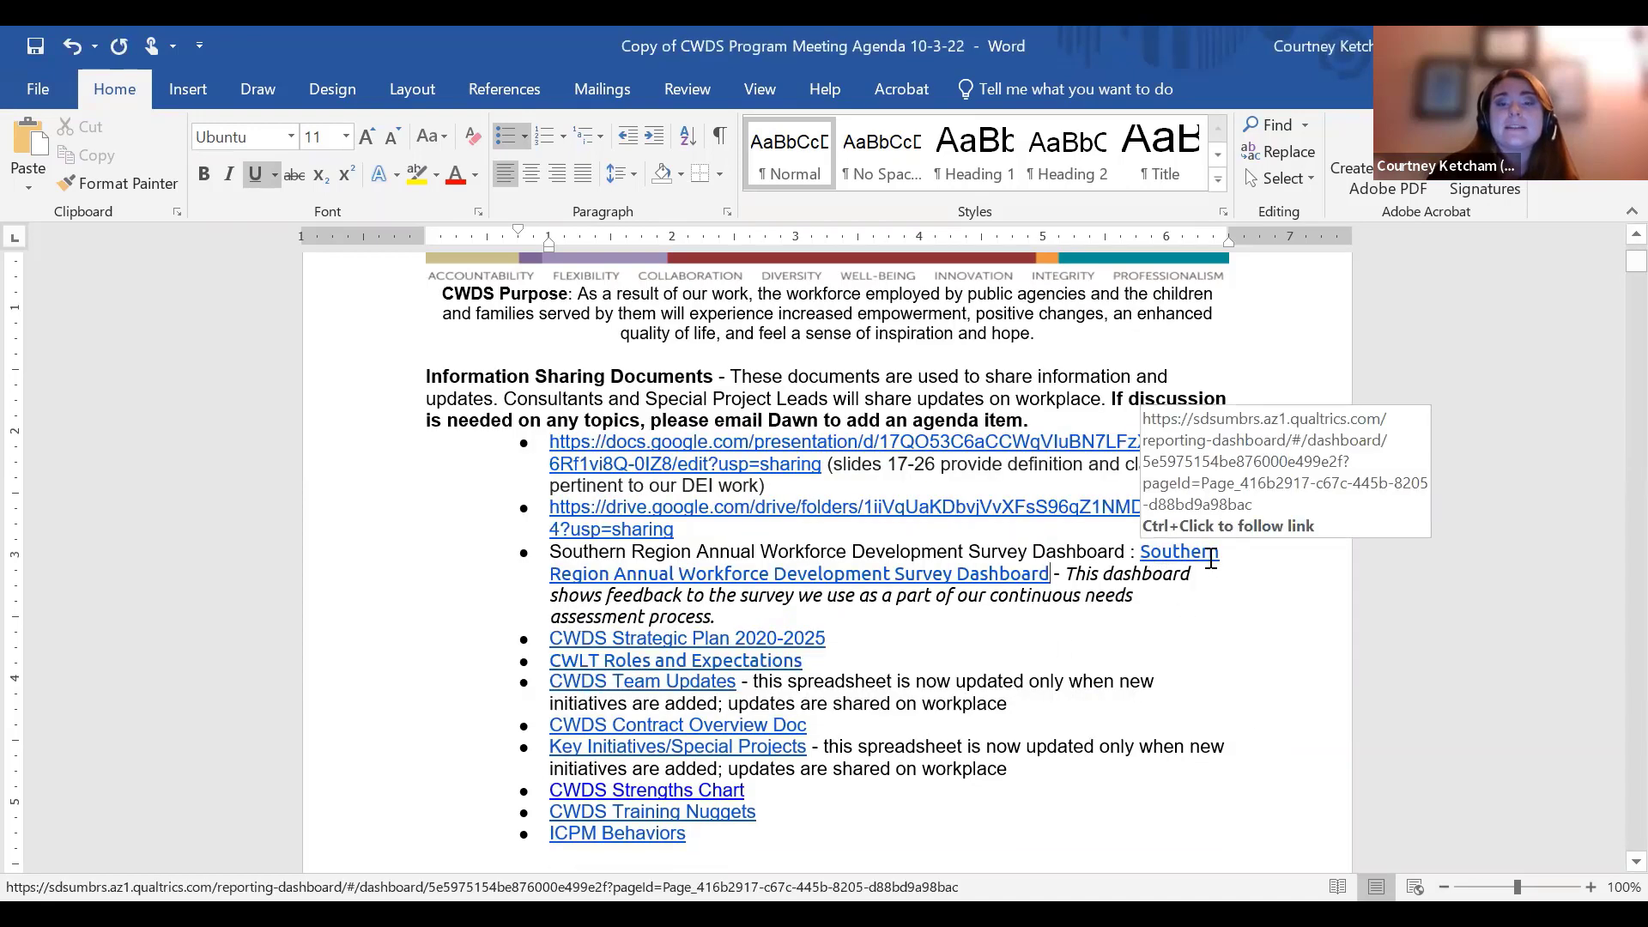
- Undo the display-text change so the dashboard link shows the raw Qualtrics URL again
{"action": "key", "text": "ctrl+z"}
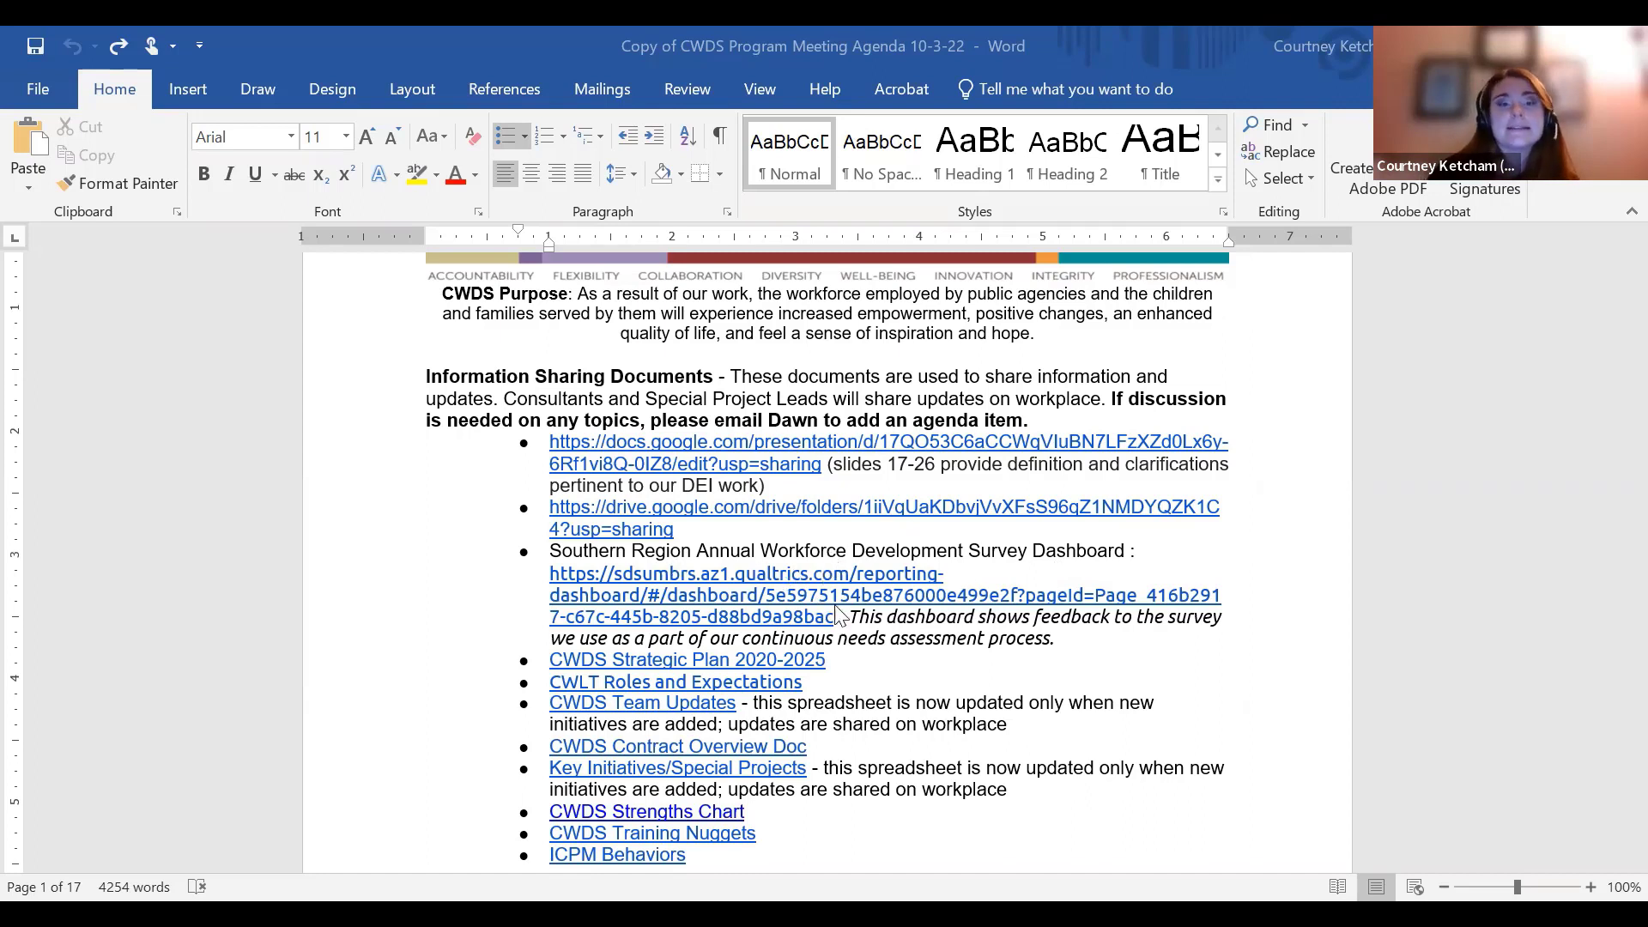
{"action": "left_click_drag", "start_coordinate": [834, 618], "coordinate": [583, 592]}
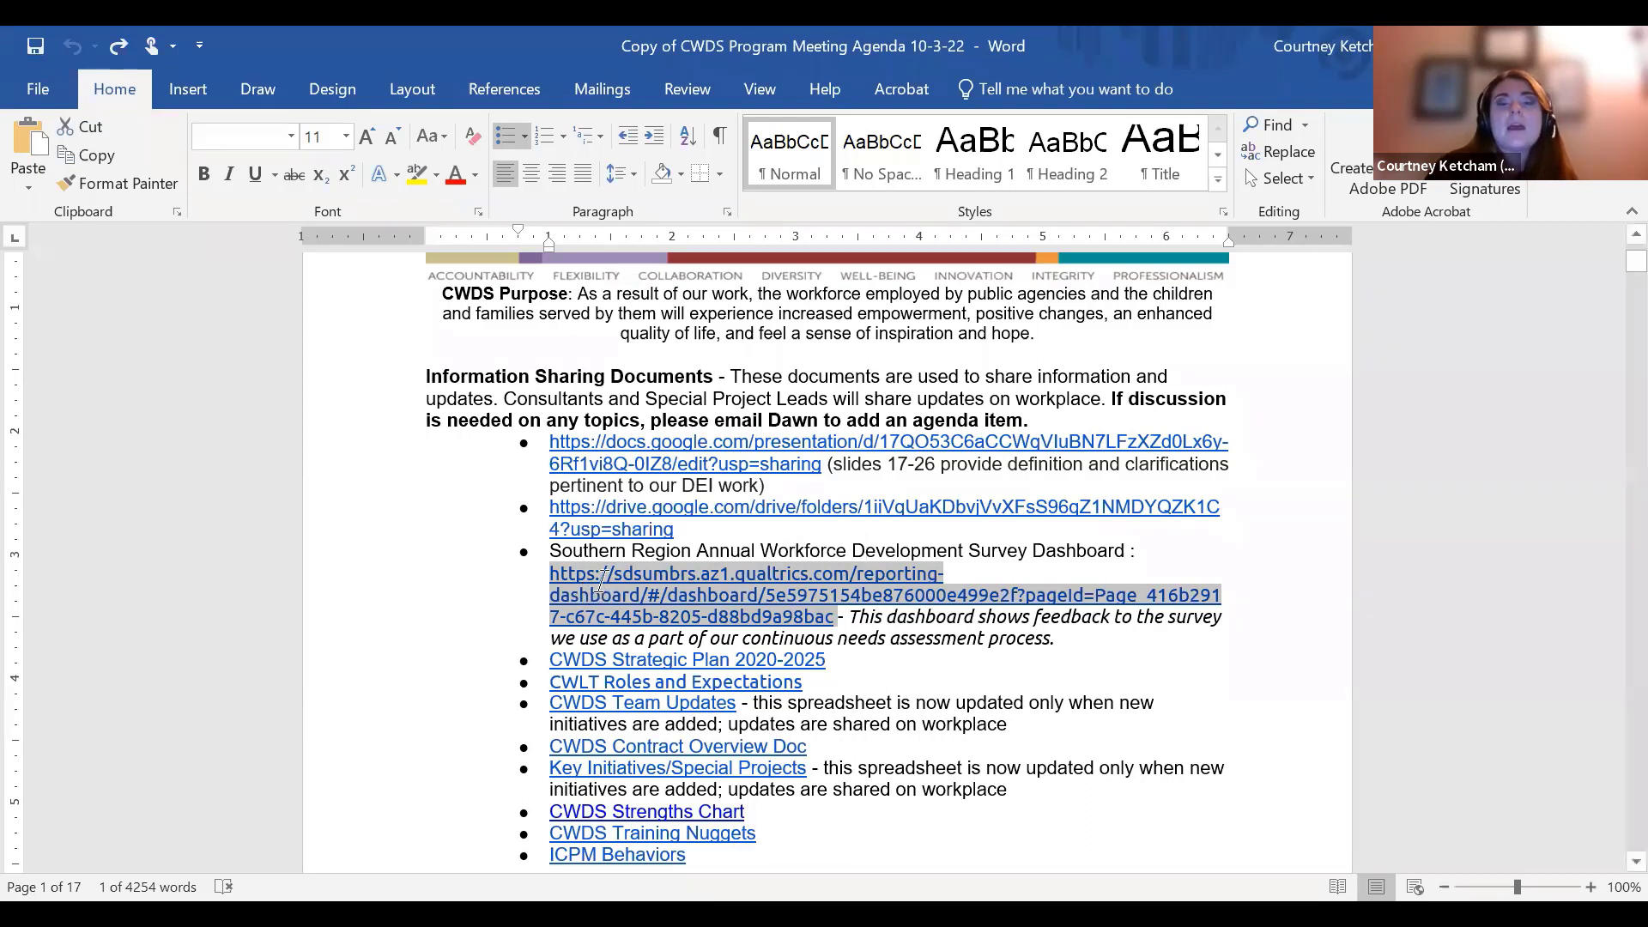
{"action": "left_click", "coordinate": [1123, 549]}
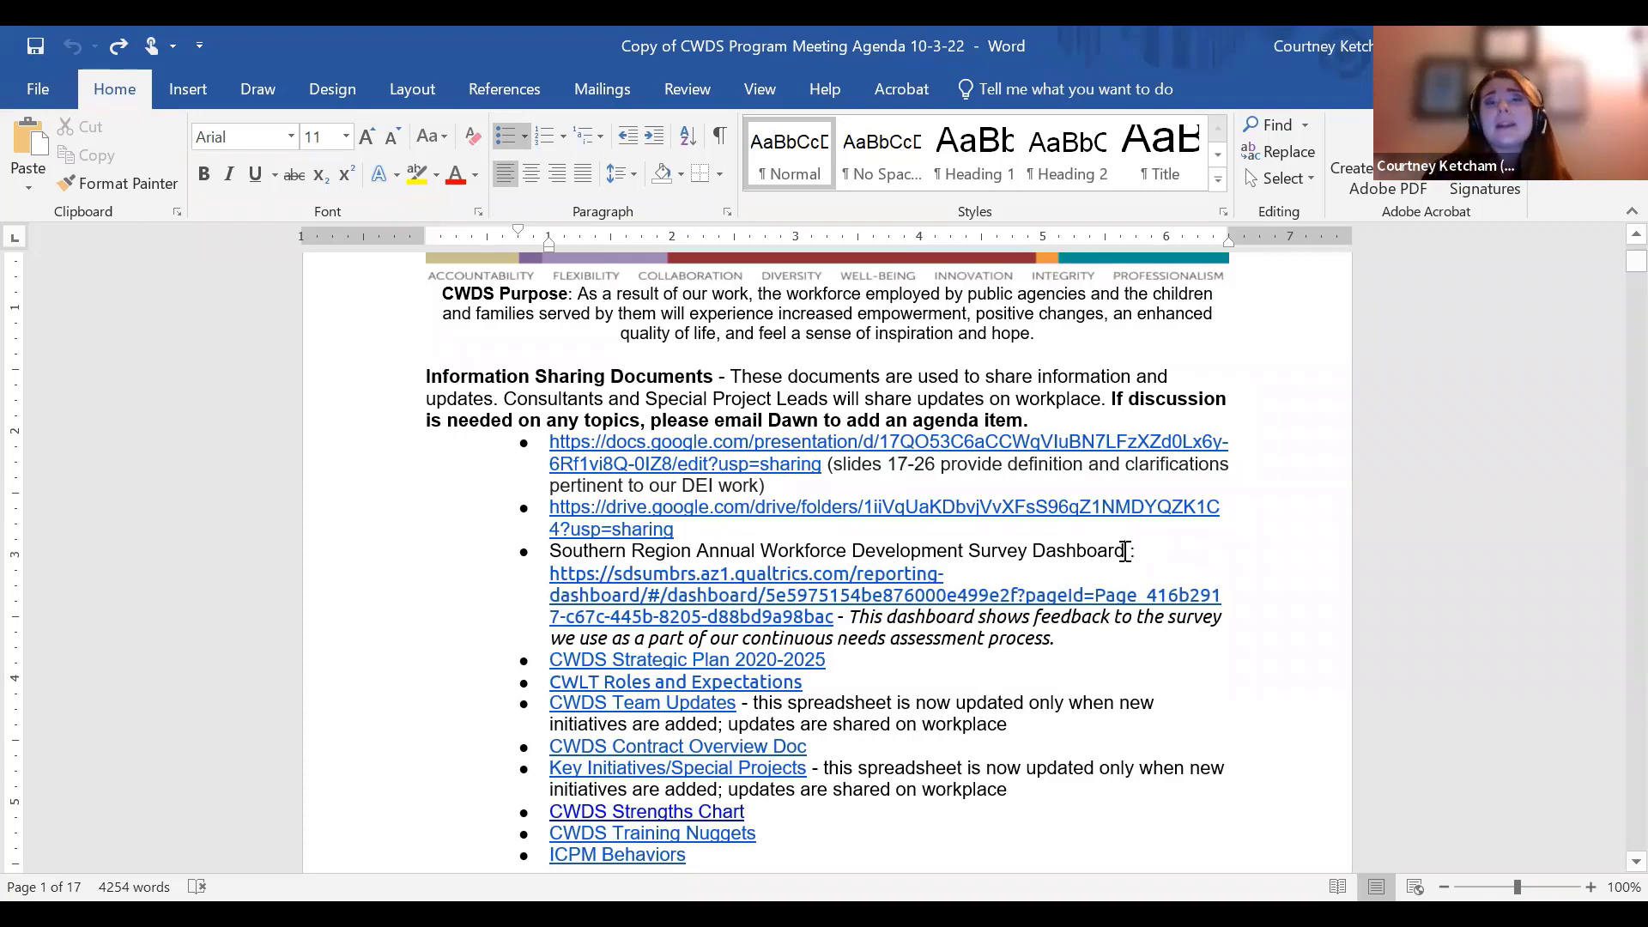
- Start a hyperlink on the Southern Region dashboard title with the Qualtrics URL as address
{"action": "left_click_drag", "start_coordinate": [1124, 550], "coordinate": [564, 551]}
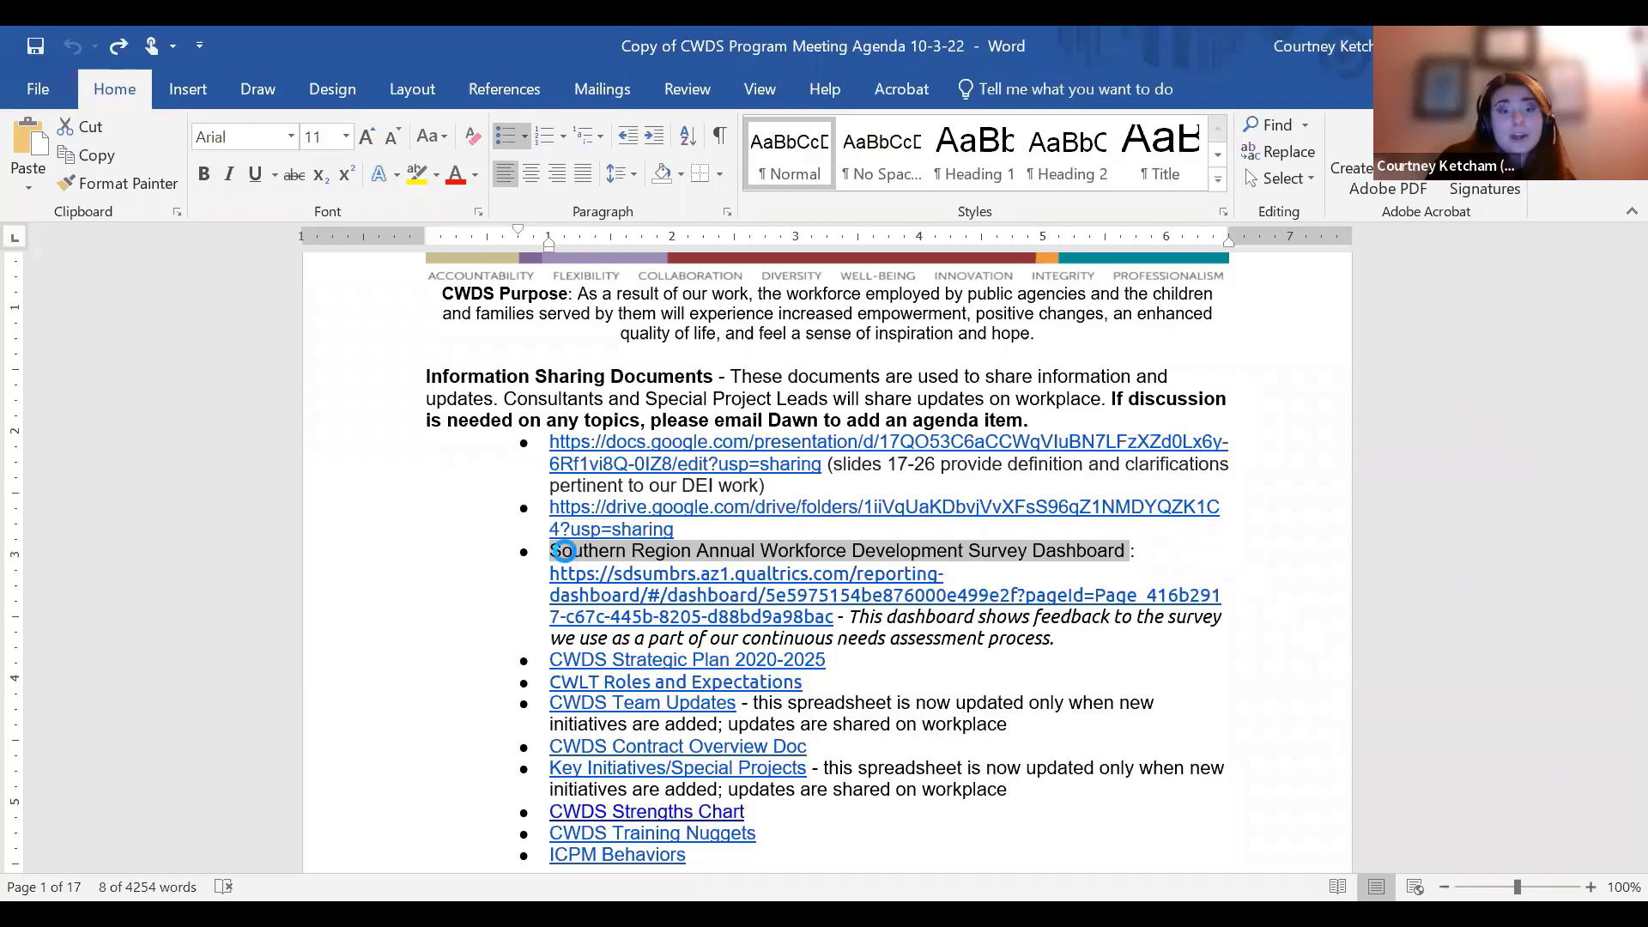
{"action": "key", "text": "ctrl+k"}
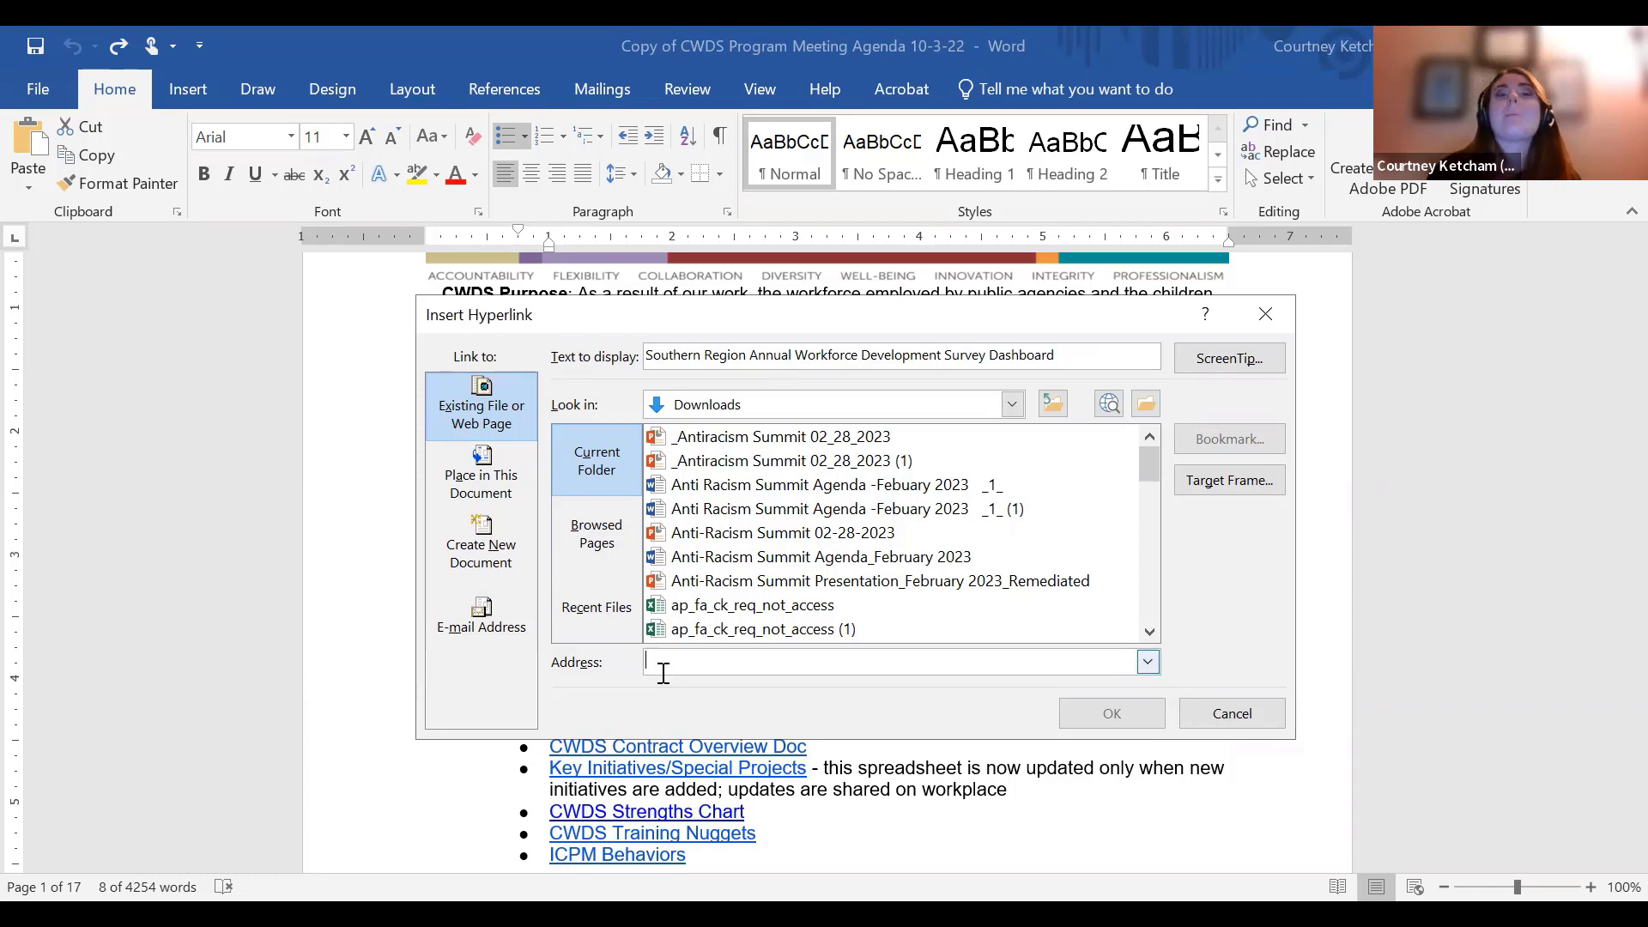
{"action": "key", "text": "ctrl+v"}
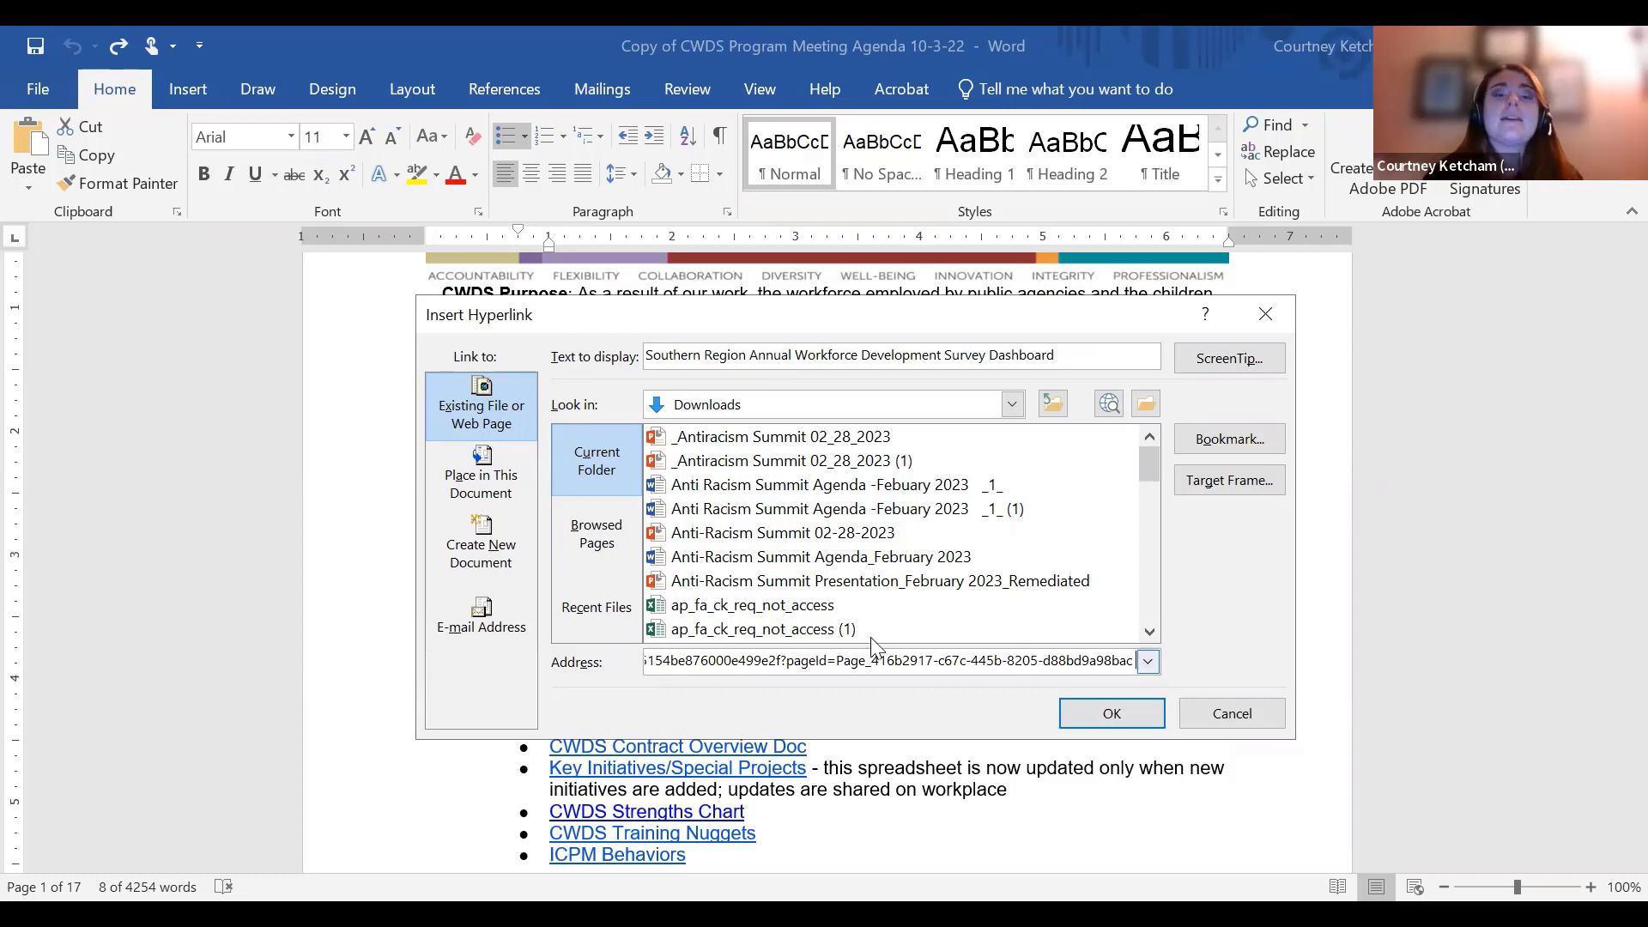
- Confirm the Qualtrics hyperlink on the Southern Region dashboard title
{"action": "left_click", "coordinate": [1115, 713]}
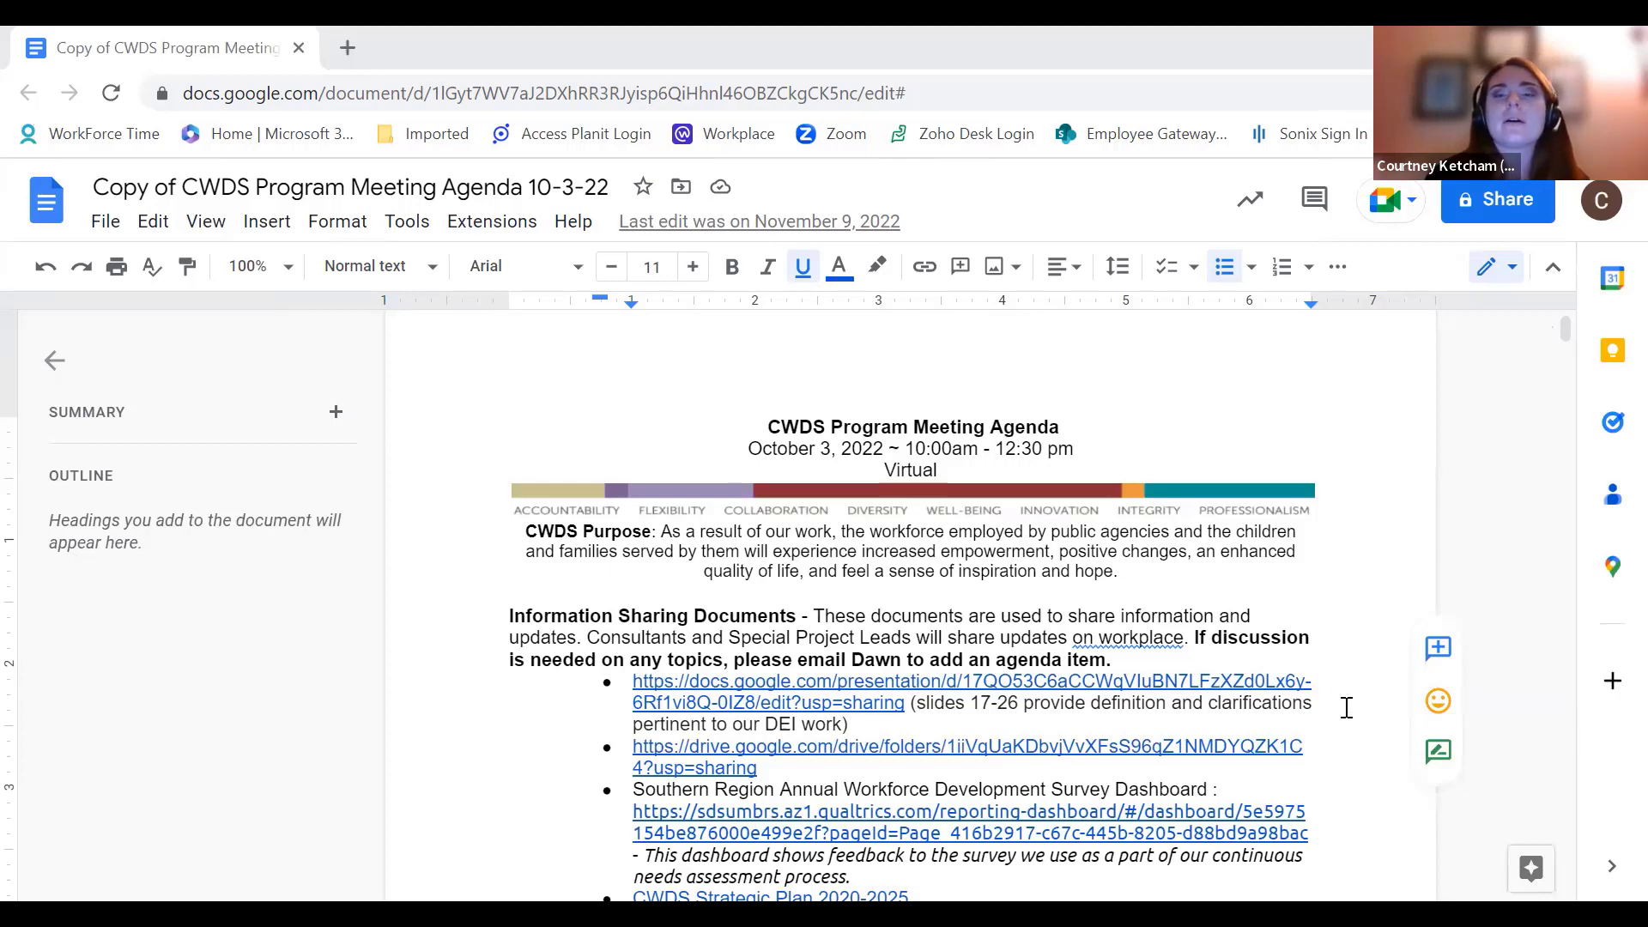
- Select the Qualtrics dashboard URL in the Google Docs agenda and open its link editor
{"action": "scroll", "coordinate": [1347, 704], "scroll_direction": "down", "scroll_amount": 3}
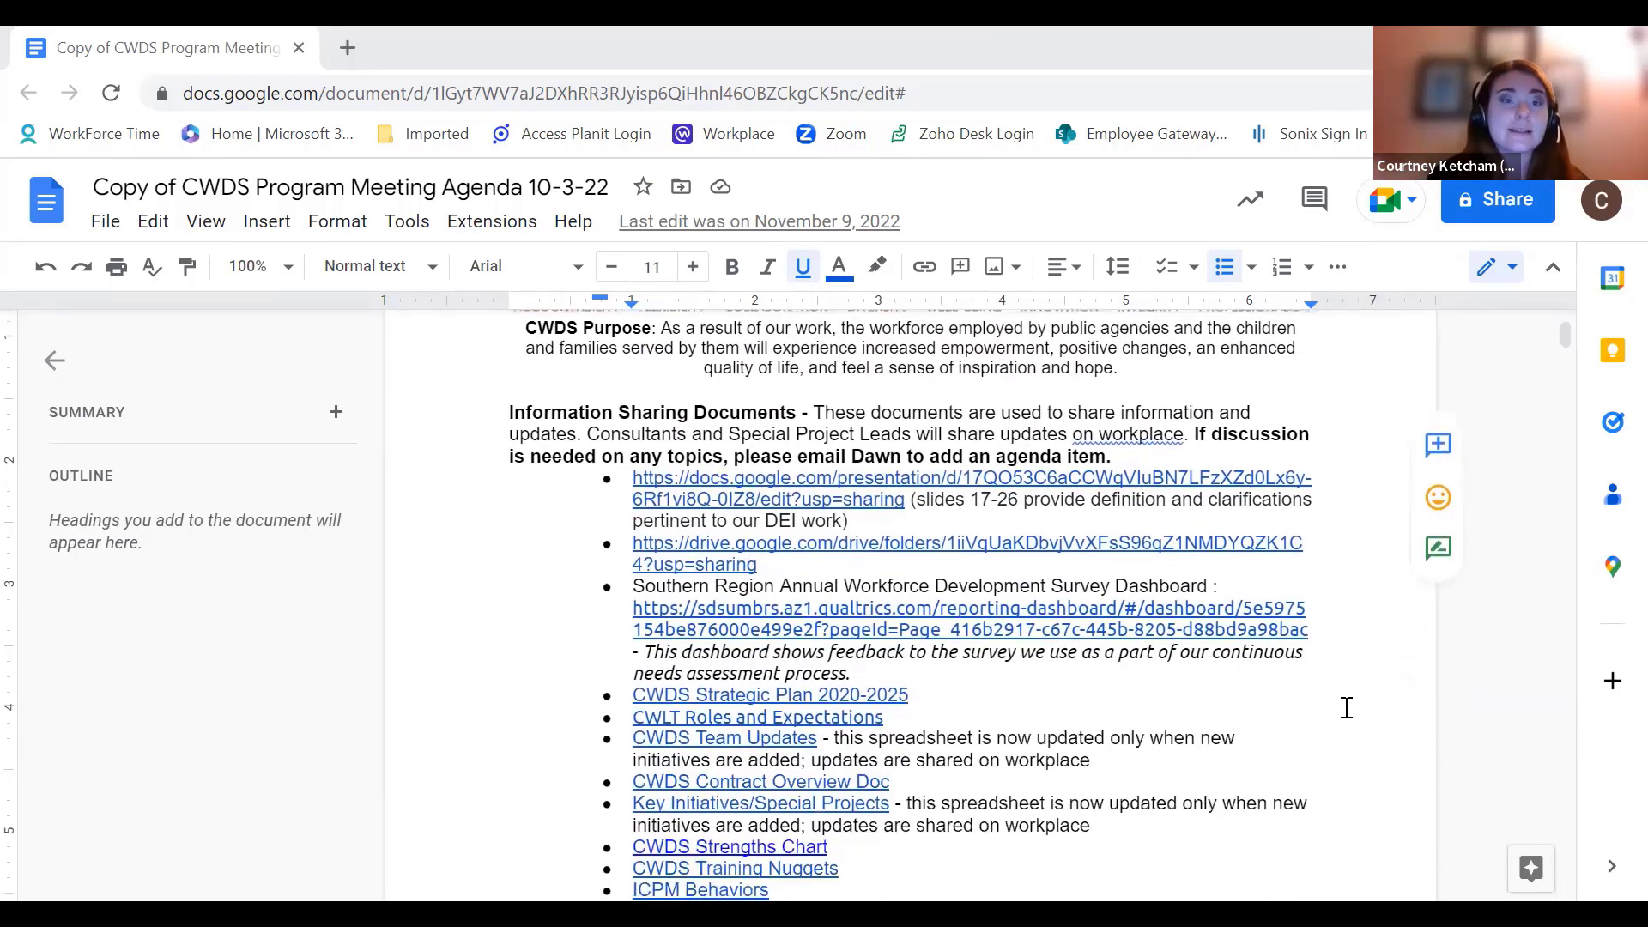
{"action": "scroll", "coordinate": [1347, 708], "scroll_direction": "down", "scroll_amount": 1}
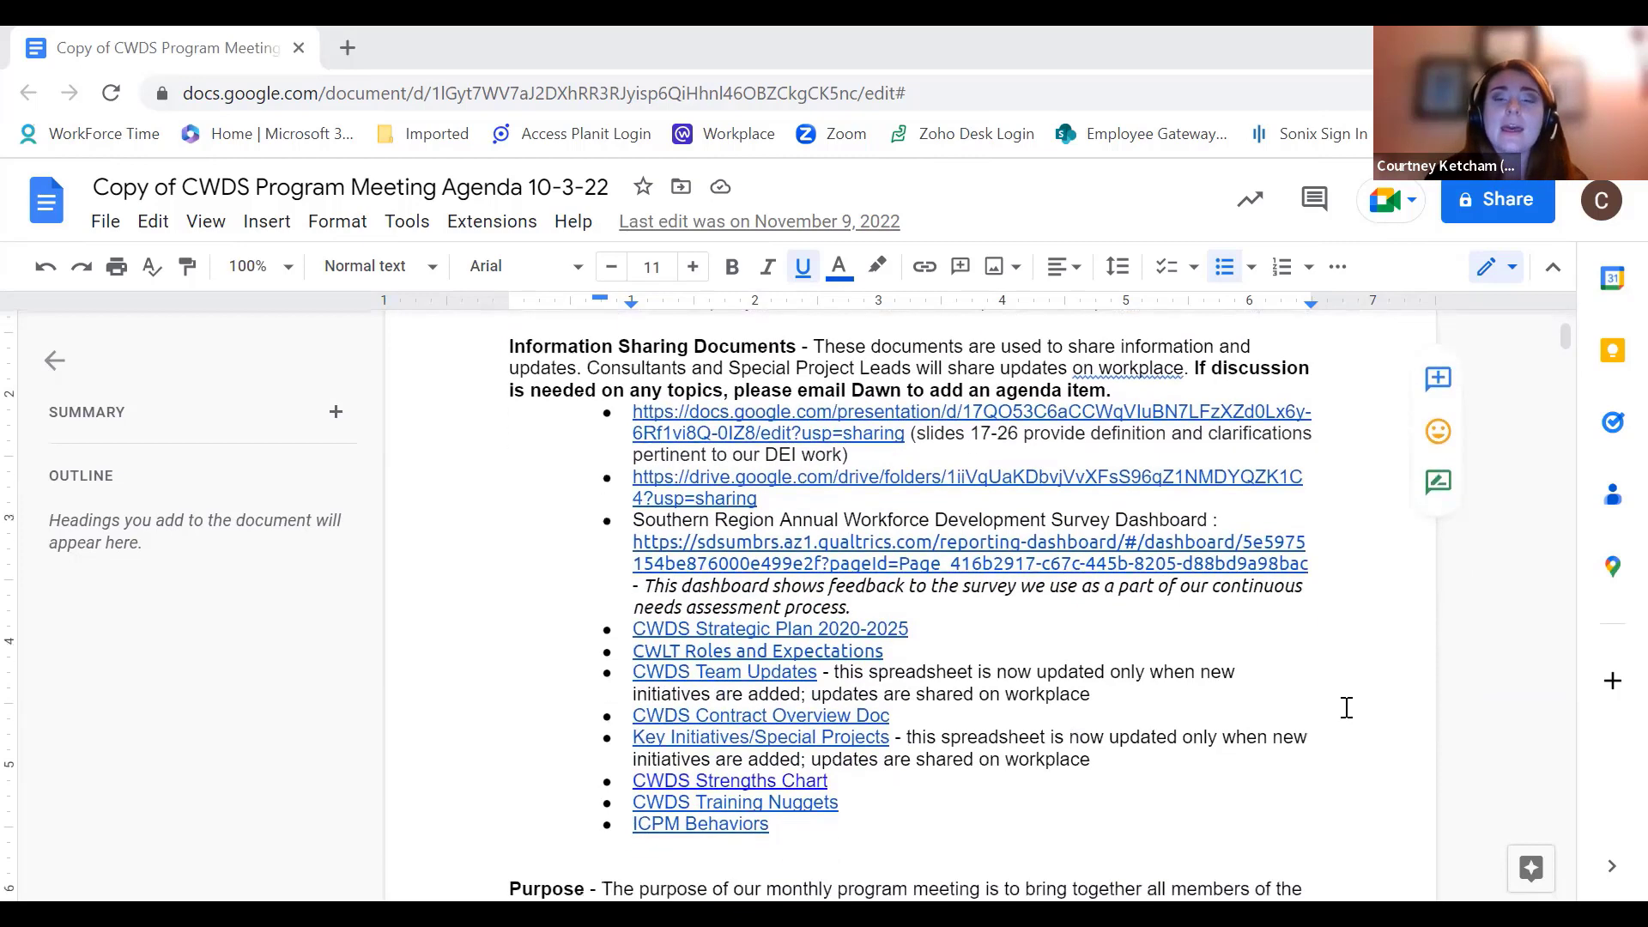
{"action": "left_click_drag", "start_coordinate": [1308, 564], "coordinate": [631, 544]}
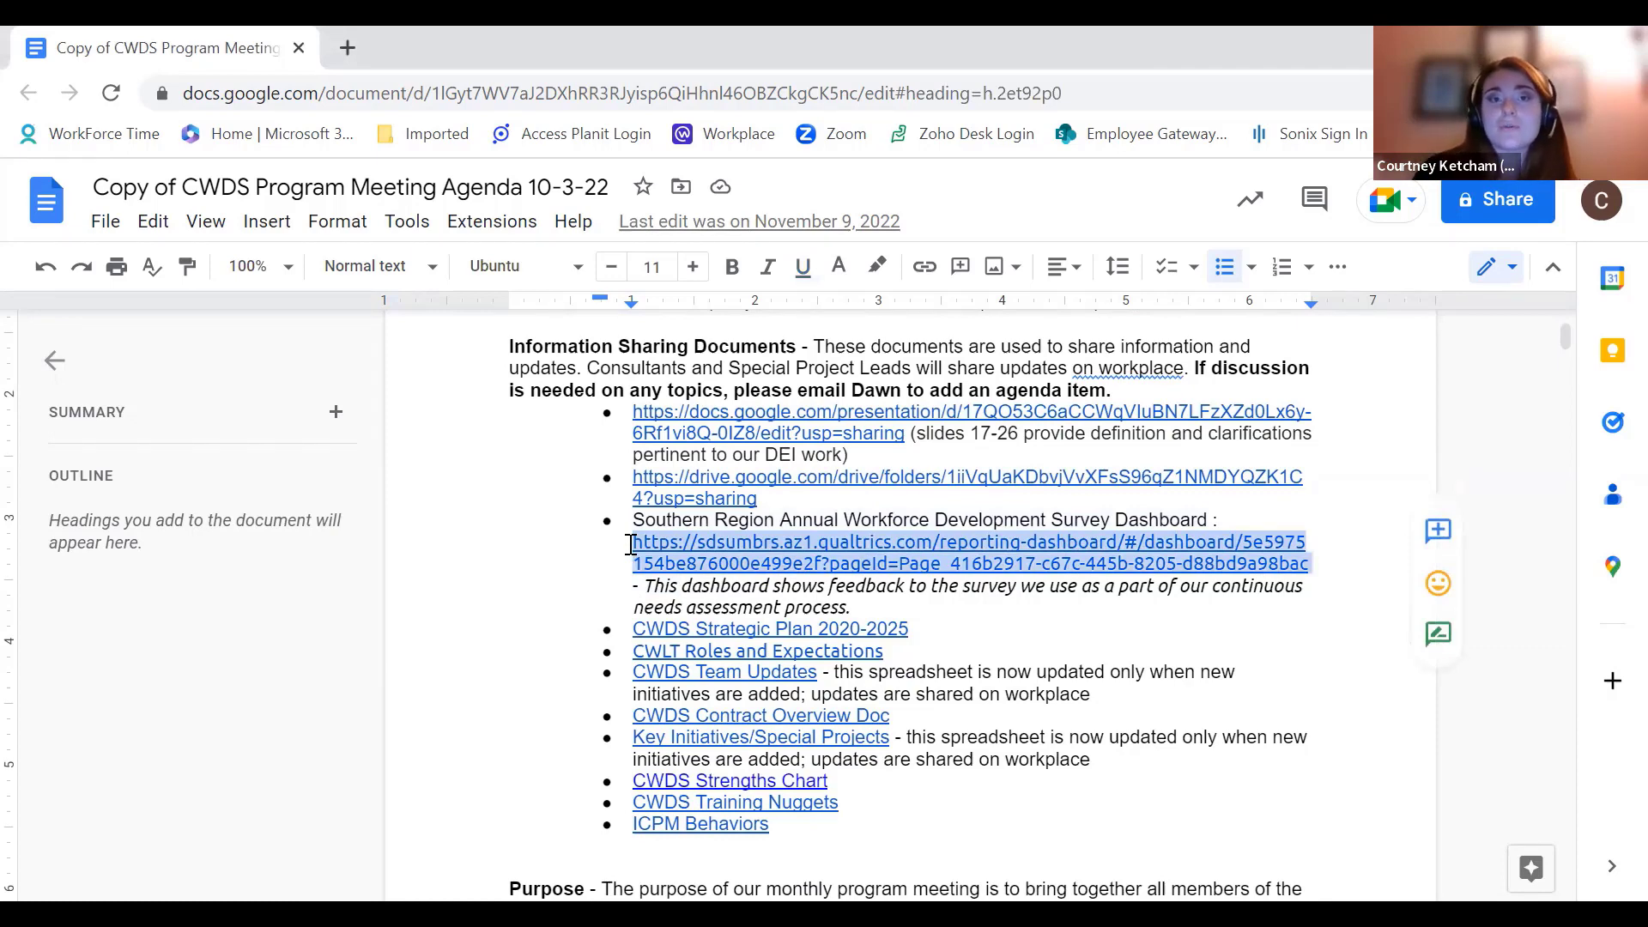
{"action": "key", "text": "ctrl+k"}
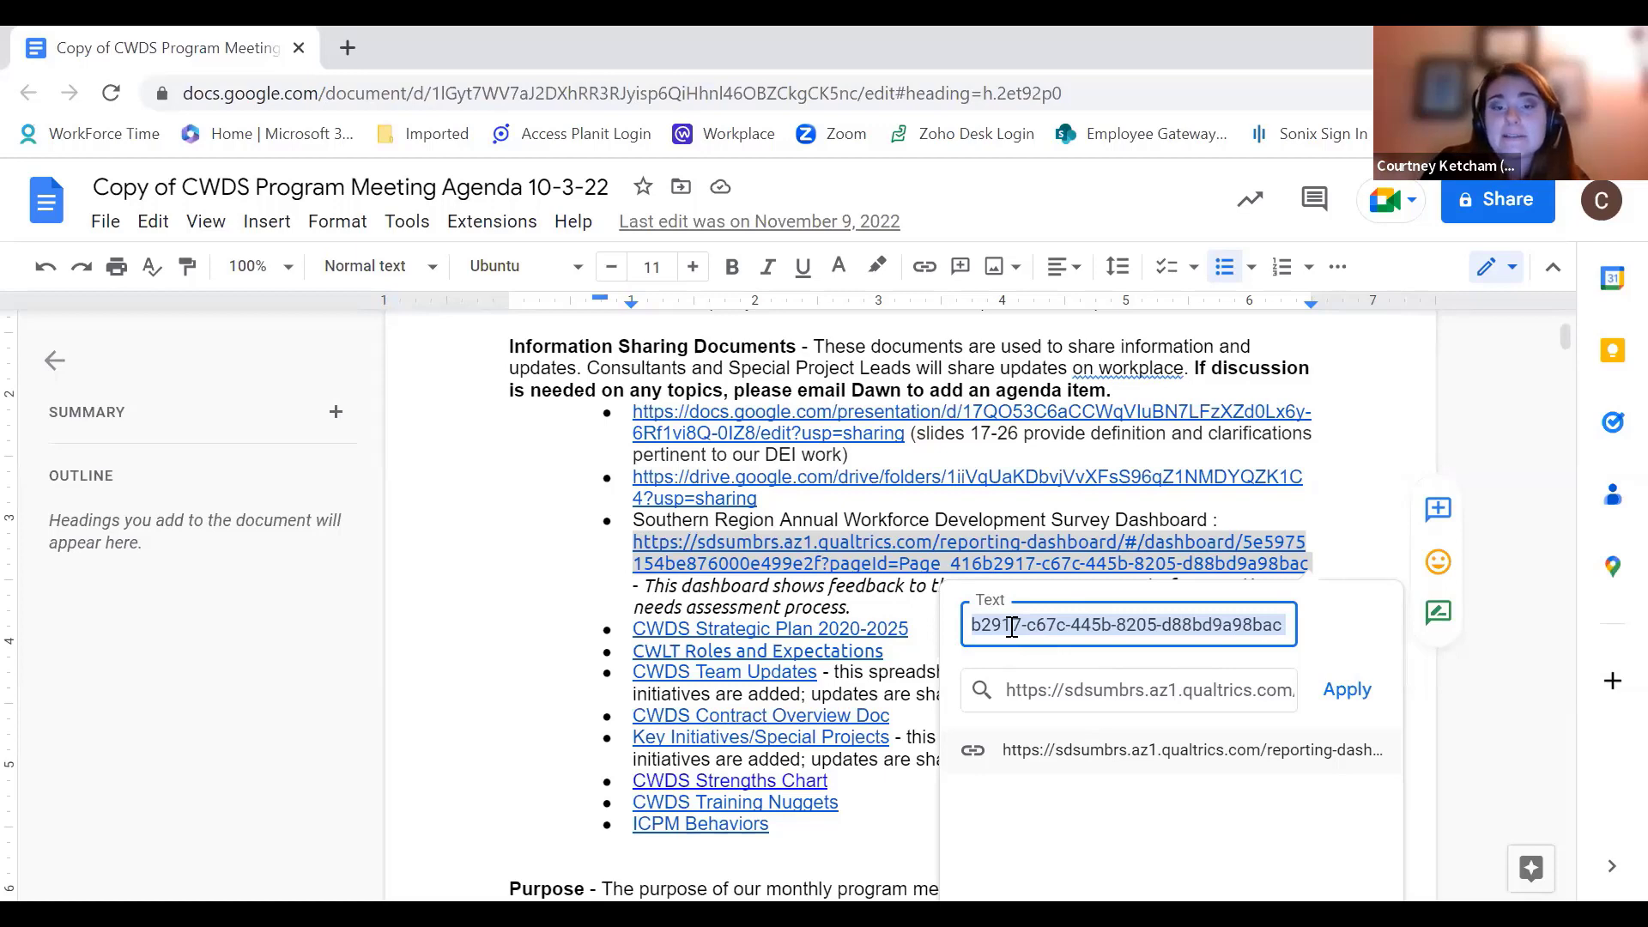
- Replace the link text with 'Southern Region Annual Workforce Development Survey Dashboard' and apply it
{"action": "key", "text": "BackSpace"}
{"action": "type", "text": "So"}
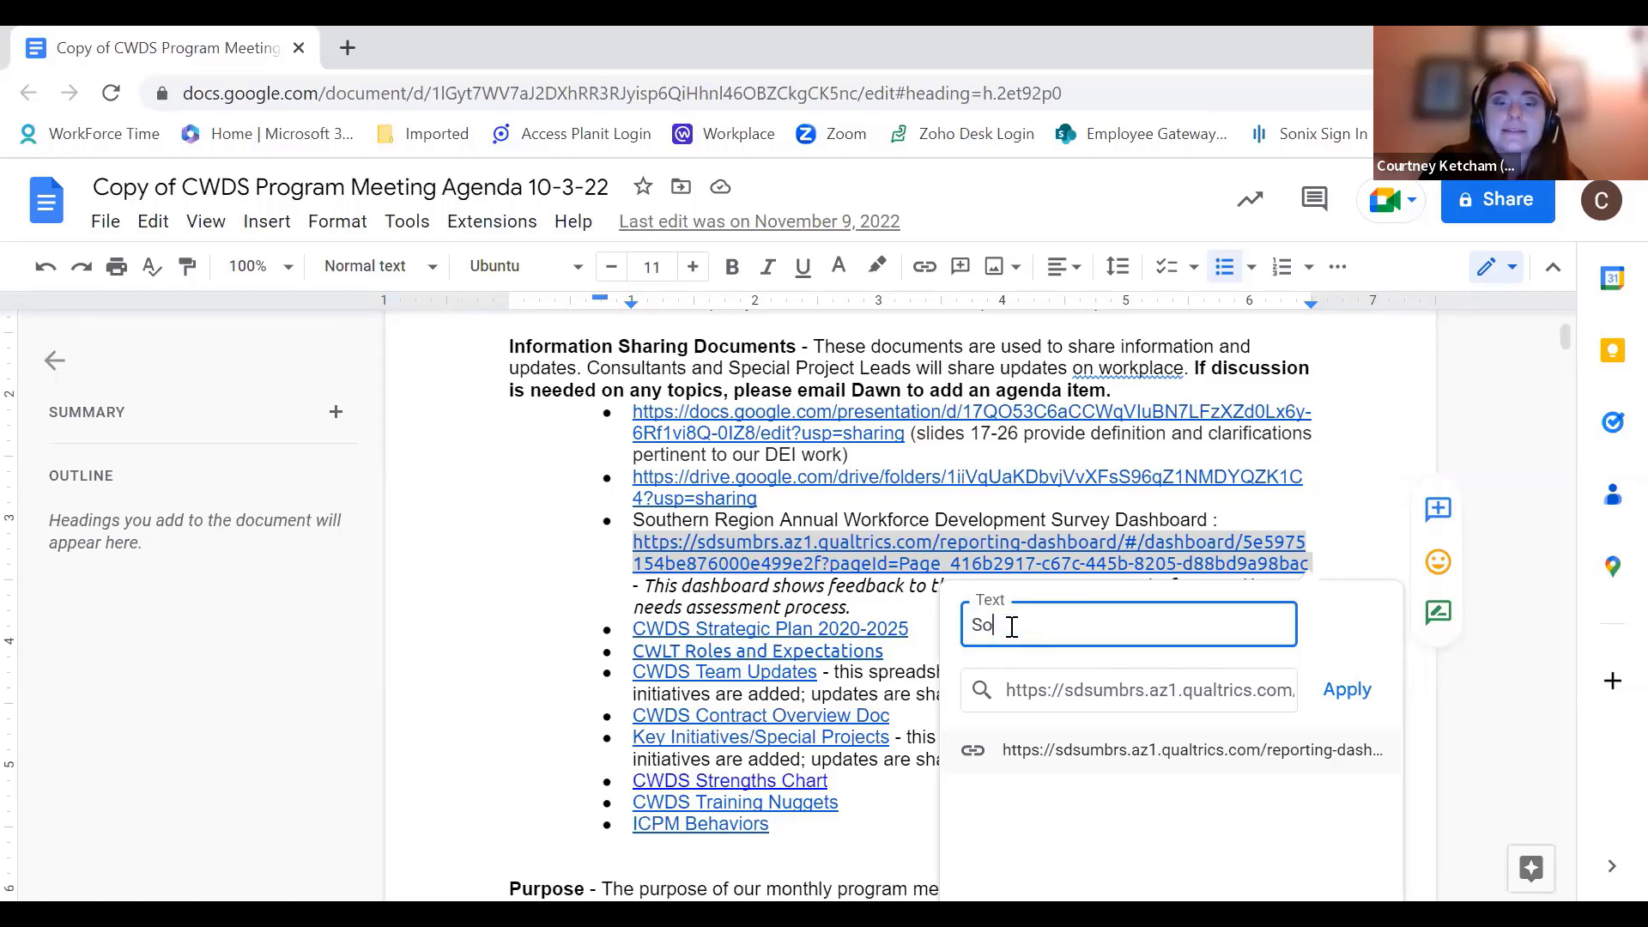
{"action": "type", "text": "uthern Regio"}
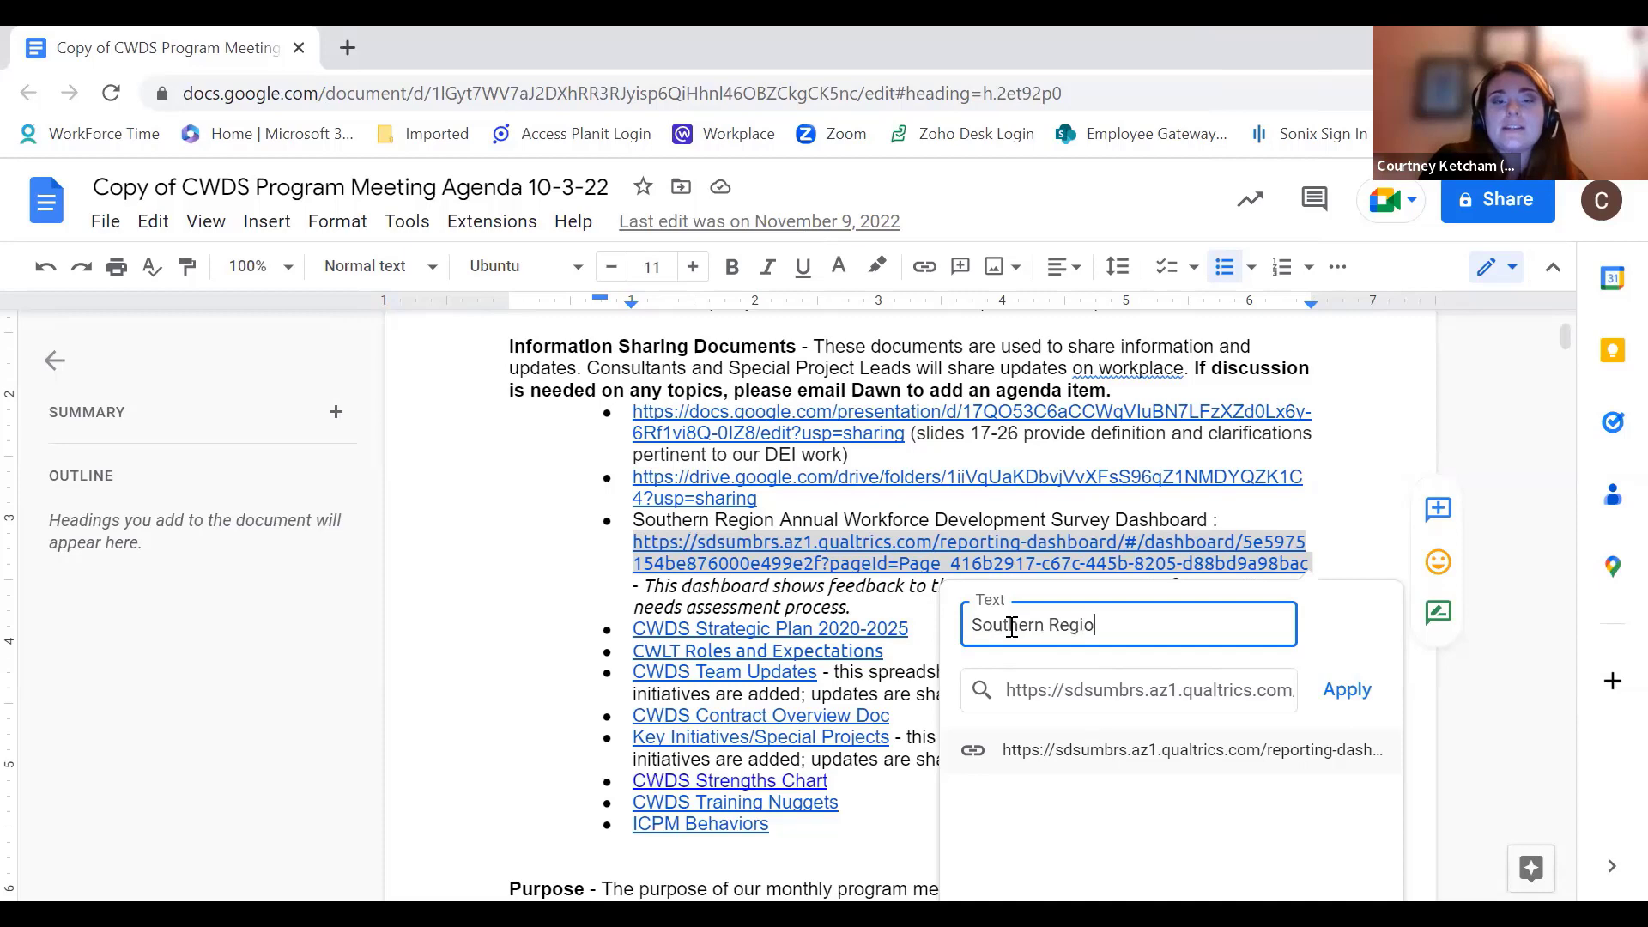
{"action": "type", "text": "n Annual Workk"}
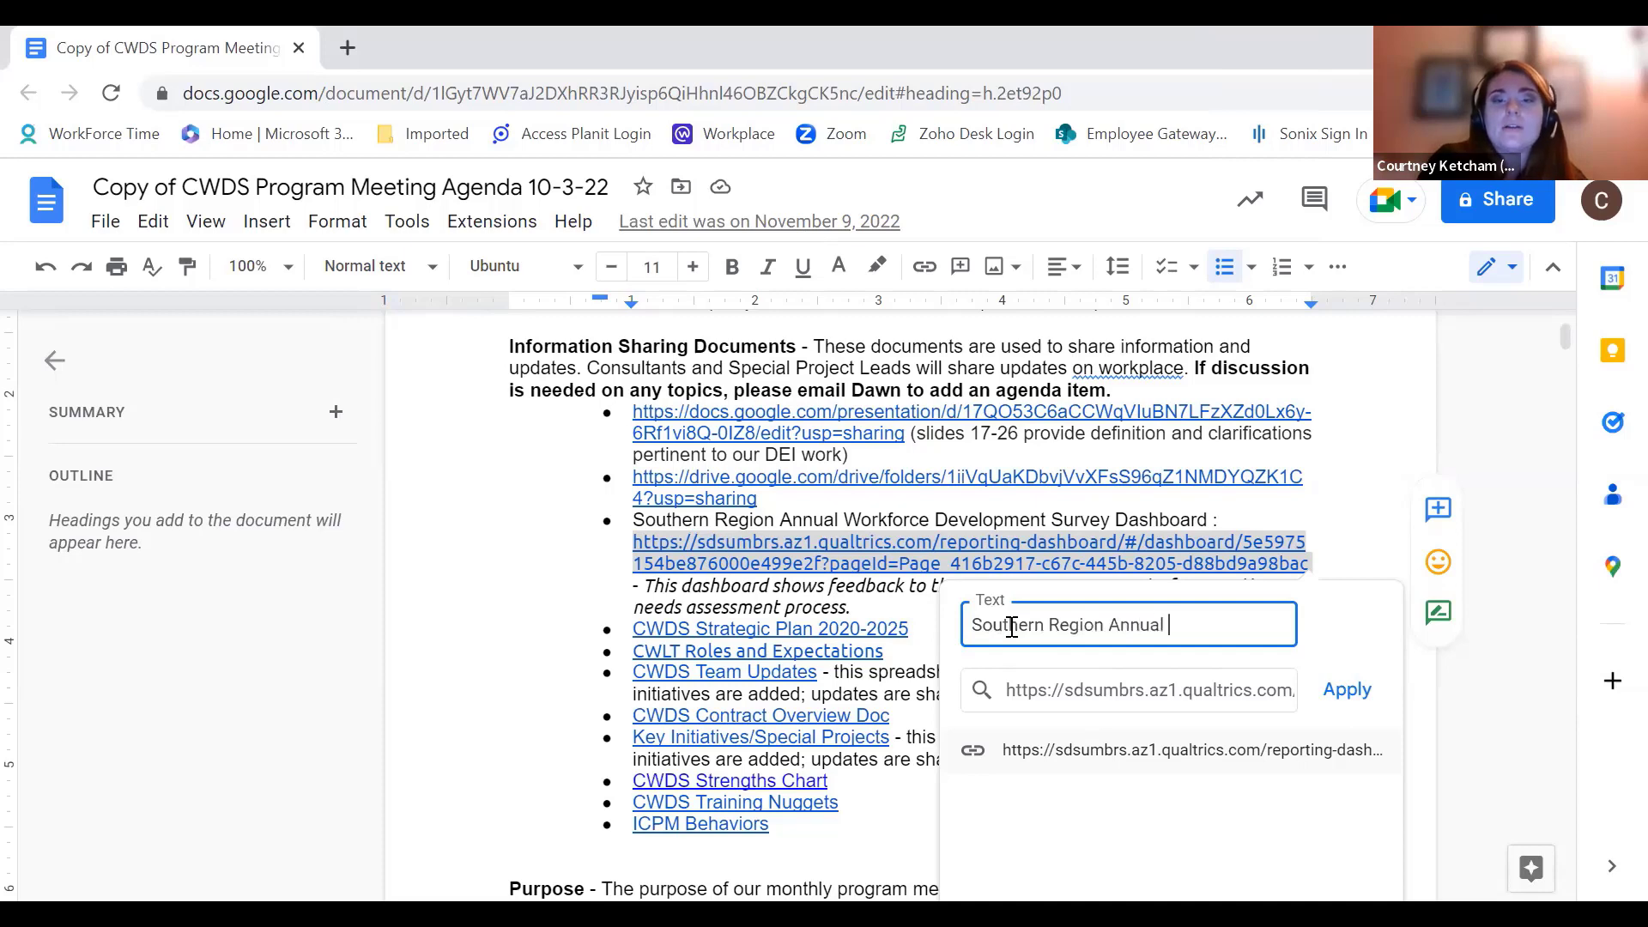
{"action": "key", "text": "BackSpace"}
{"action": "key", "text": "BackSpace"}
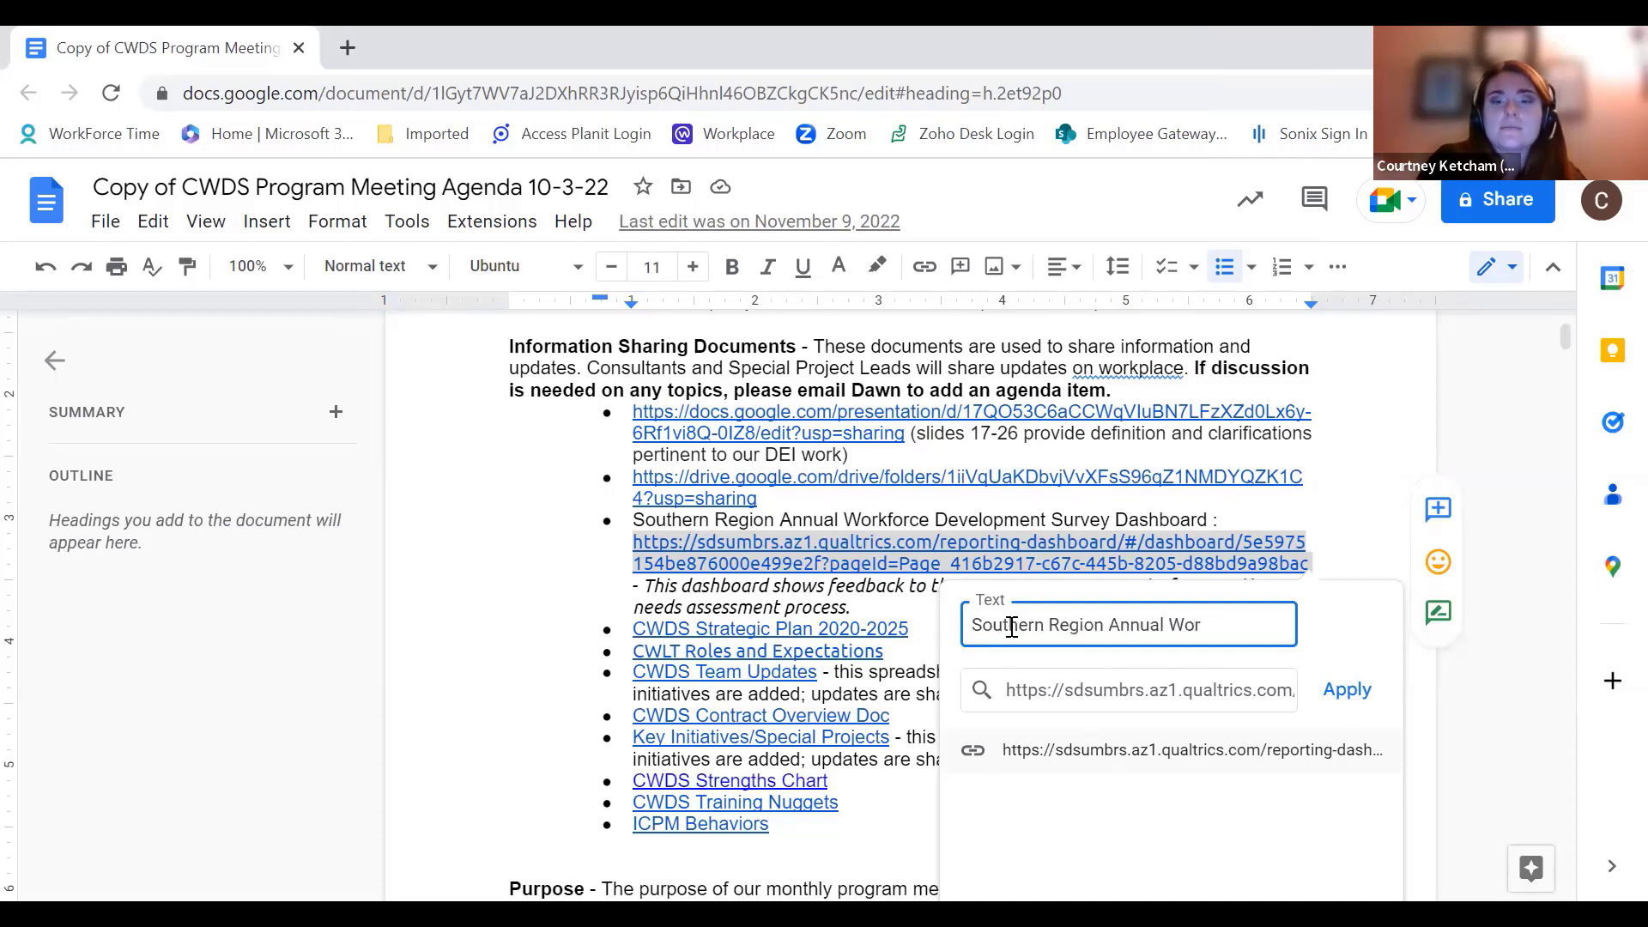
{"action": "type", "text": "kforce Development"}
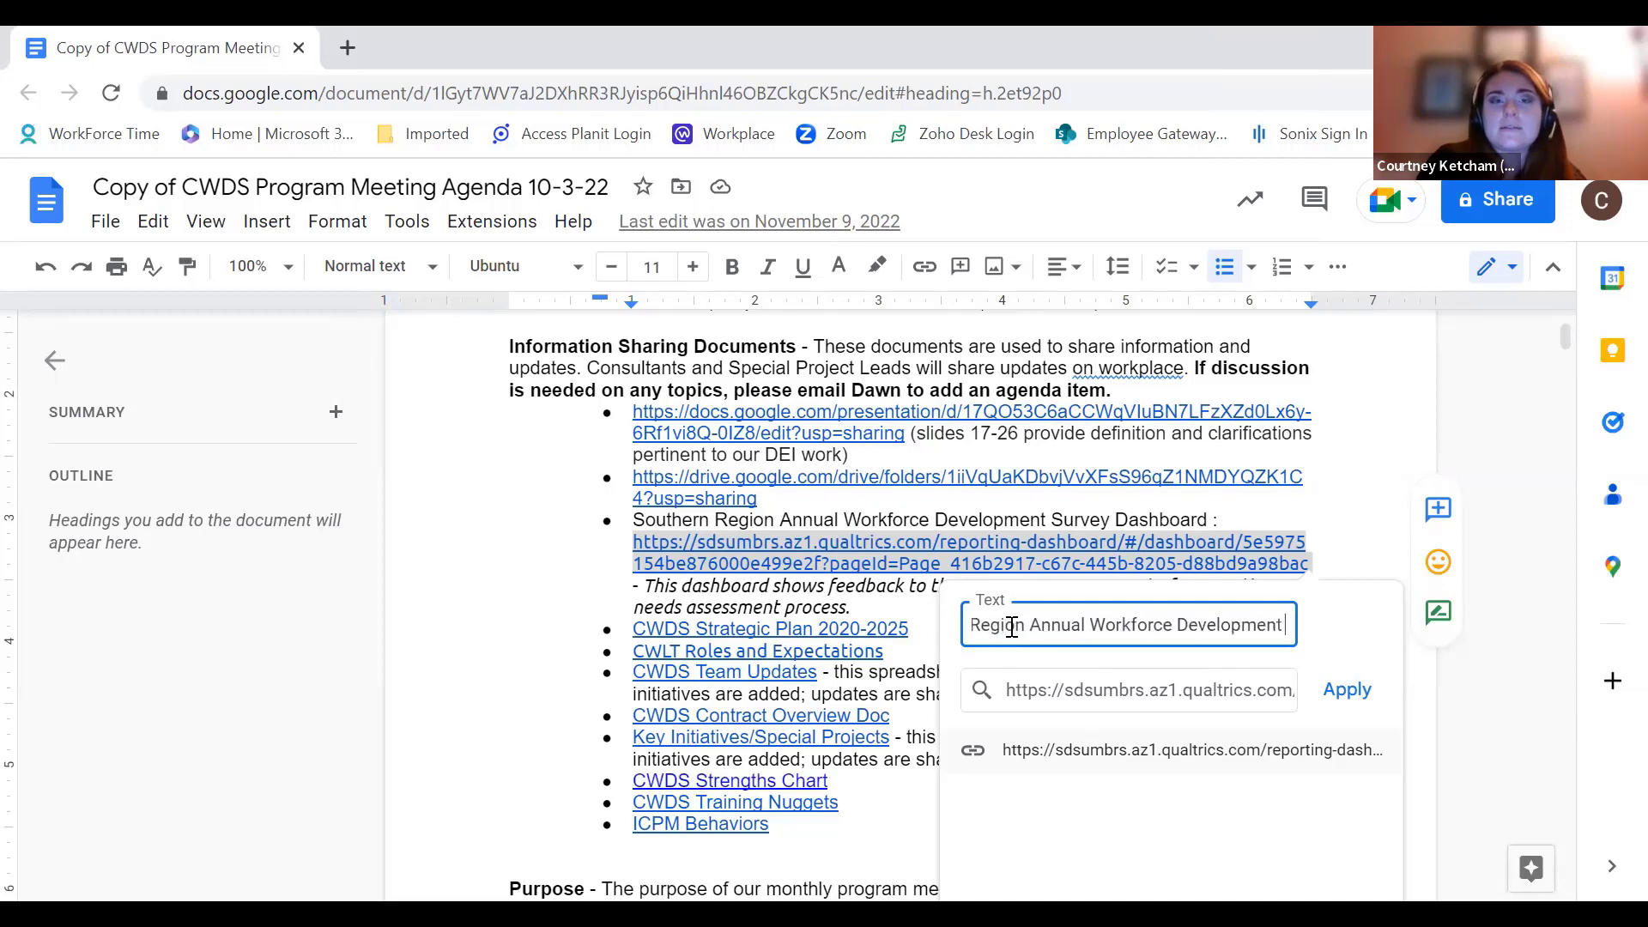
{"action": "type", "text": " Survey"}
{"action": "key", "text": "BackSpace"}
{"action": "key", "text": "BackSpace"}
{"action": "key", "text": "BackSpace"}
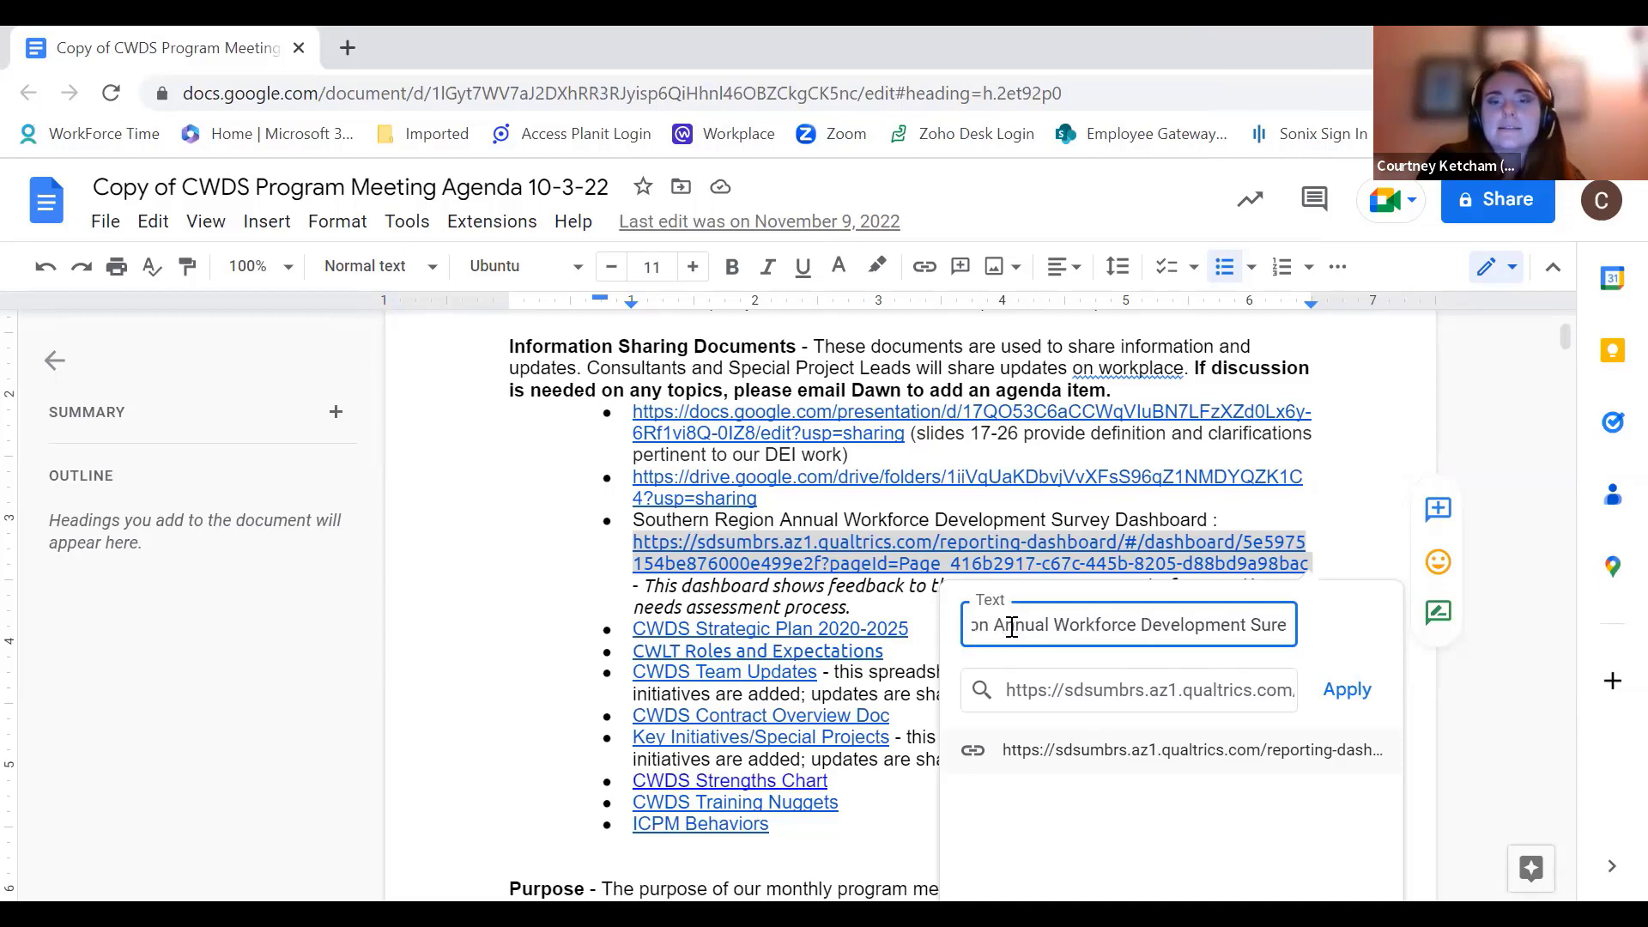
{"action": "type", "text": "vey D"}
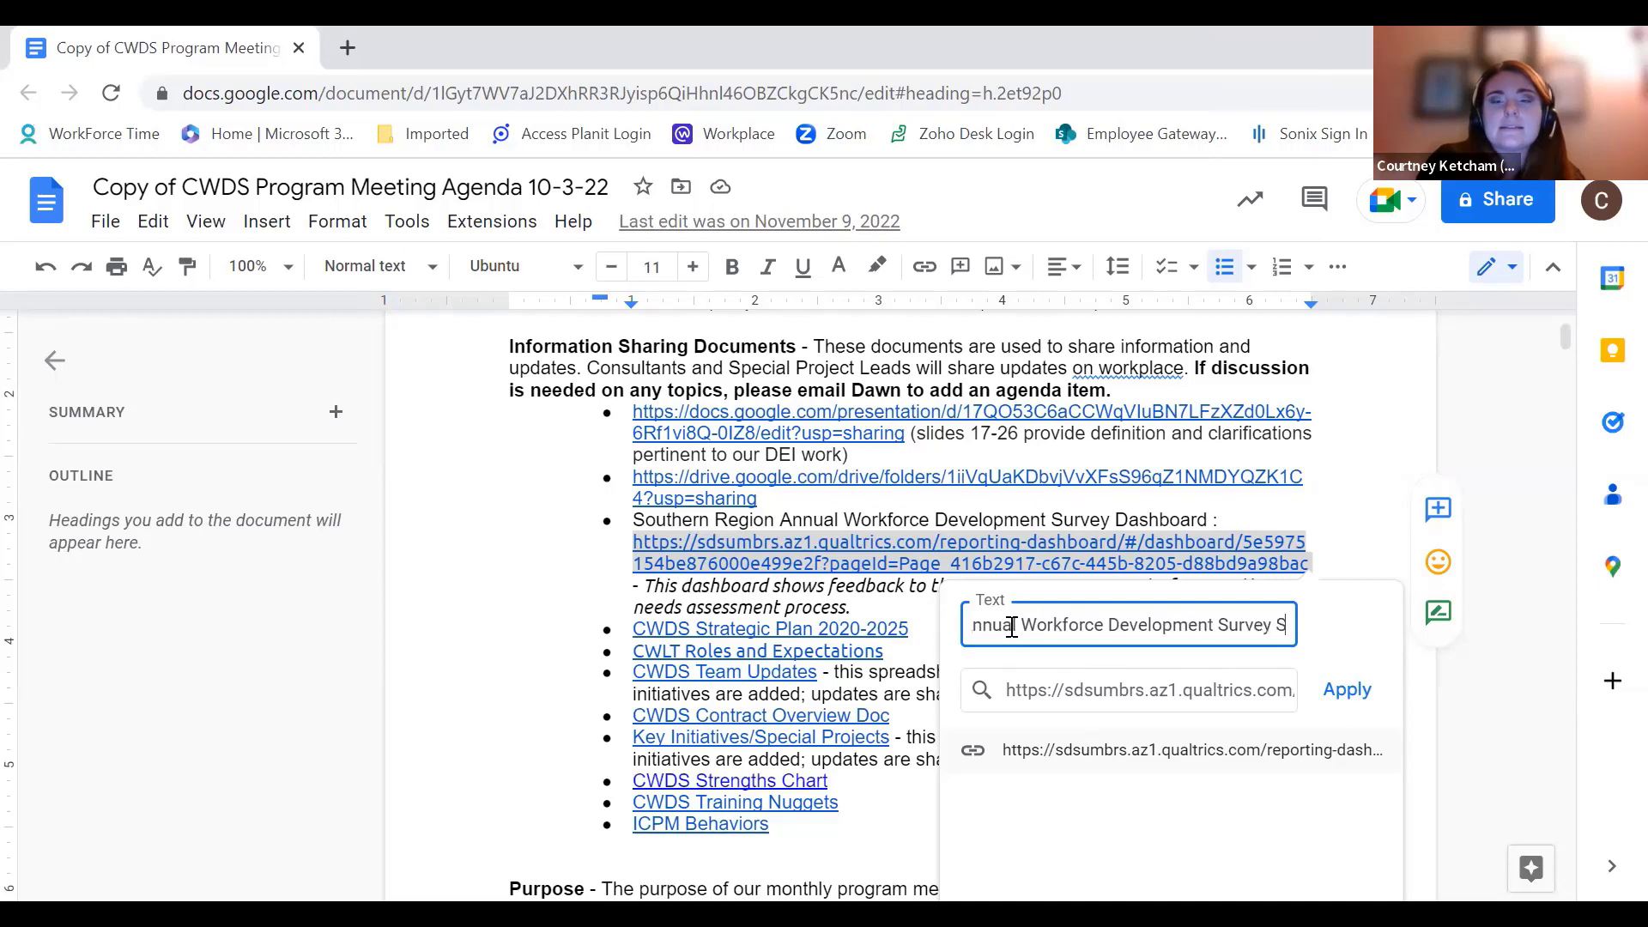
{"action": "type", "text": "ashboard"}
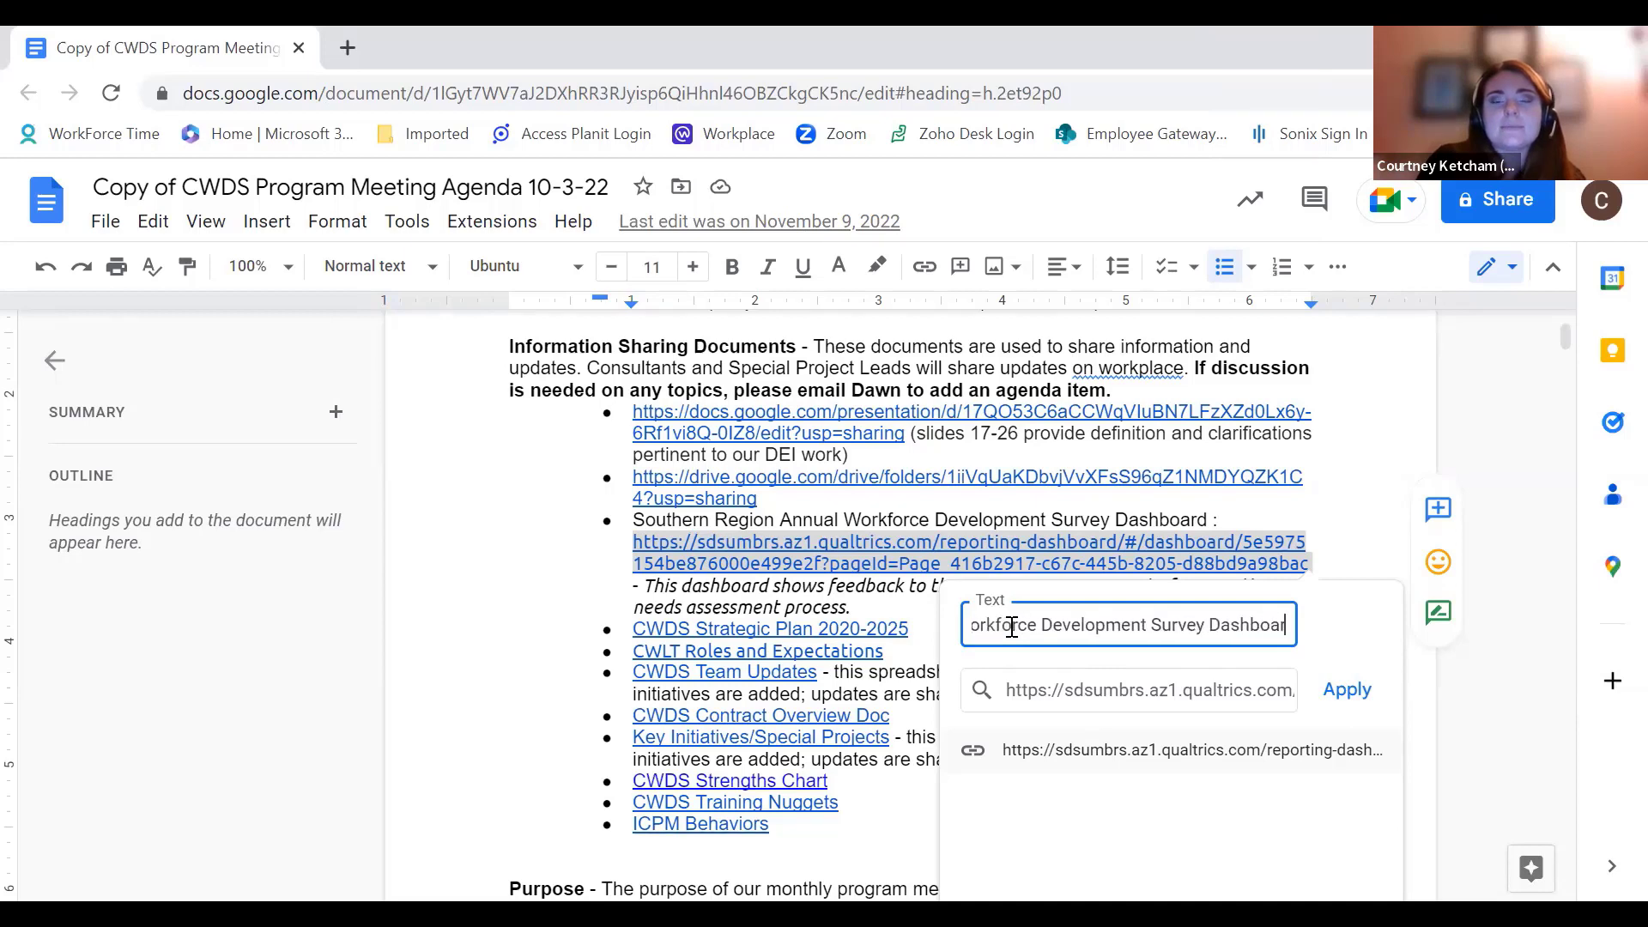
{"action": "left_click", "coordinate": [1350, 690]}
{"action": "left_click", "coordinate": [1350, 690]}
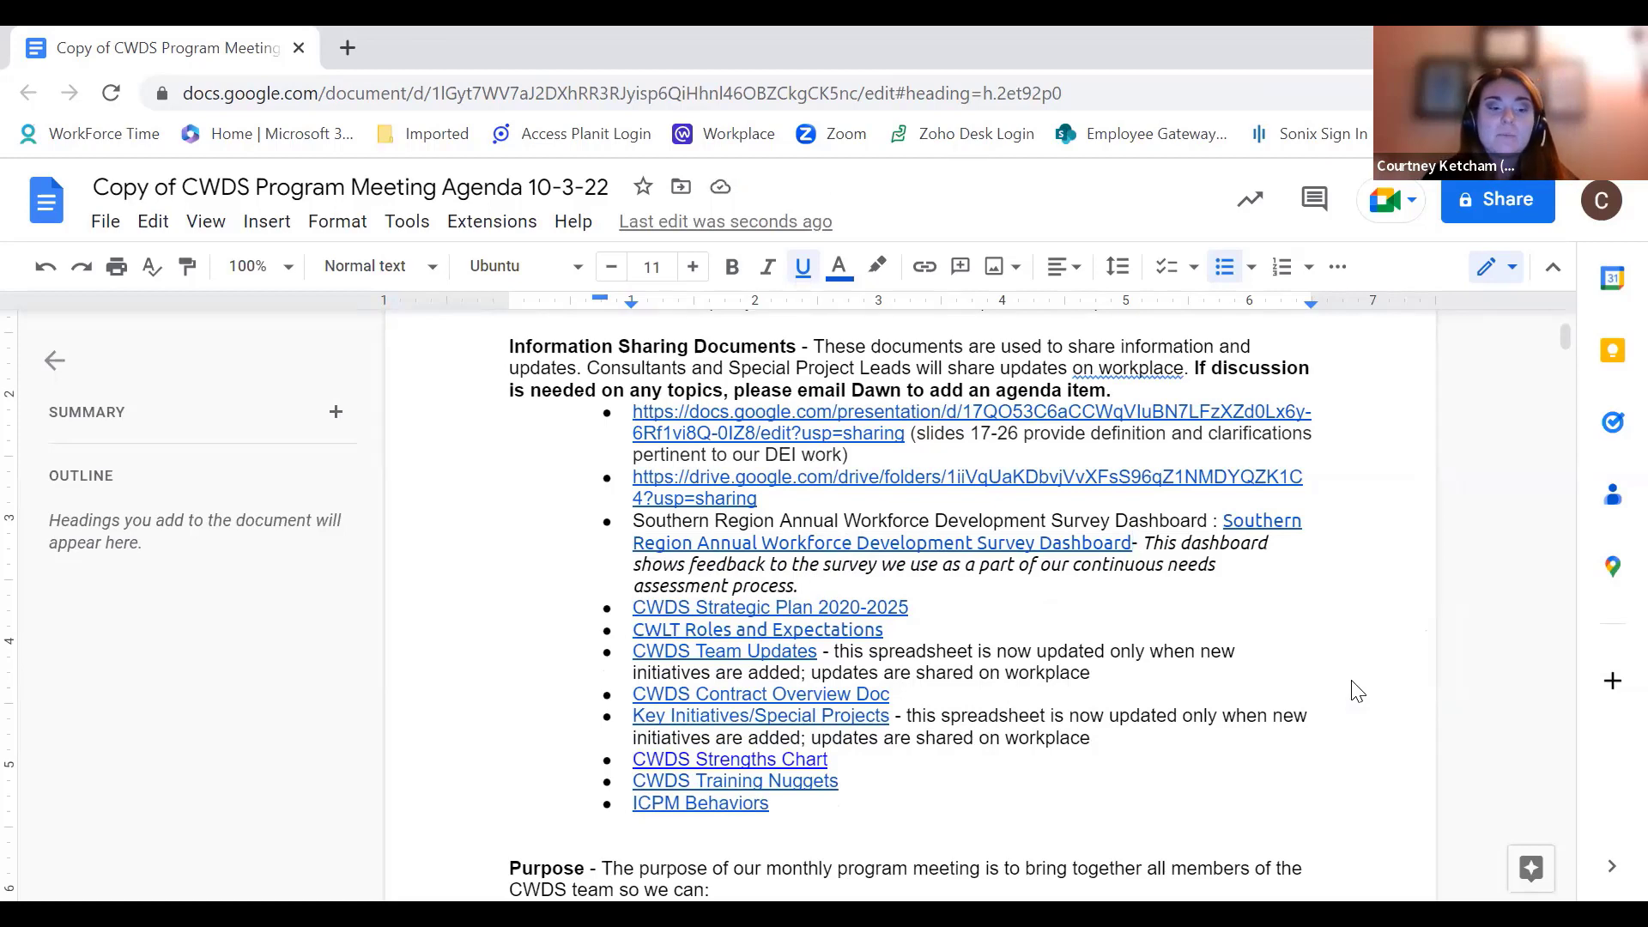
- Undo the link-text replacement, restoring the raw Qualtrics URL
{"action": "key", "text": "ctrl+z"}
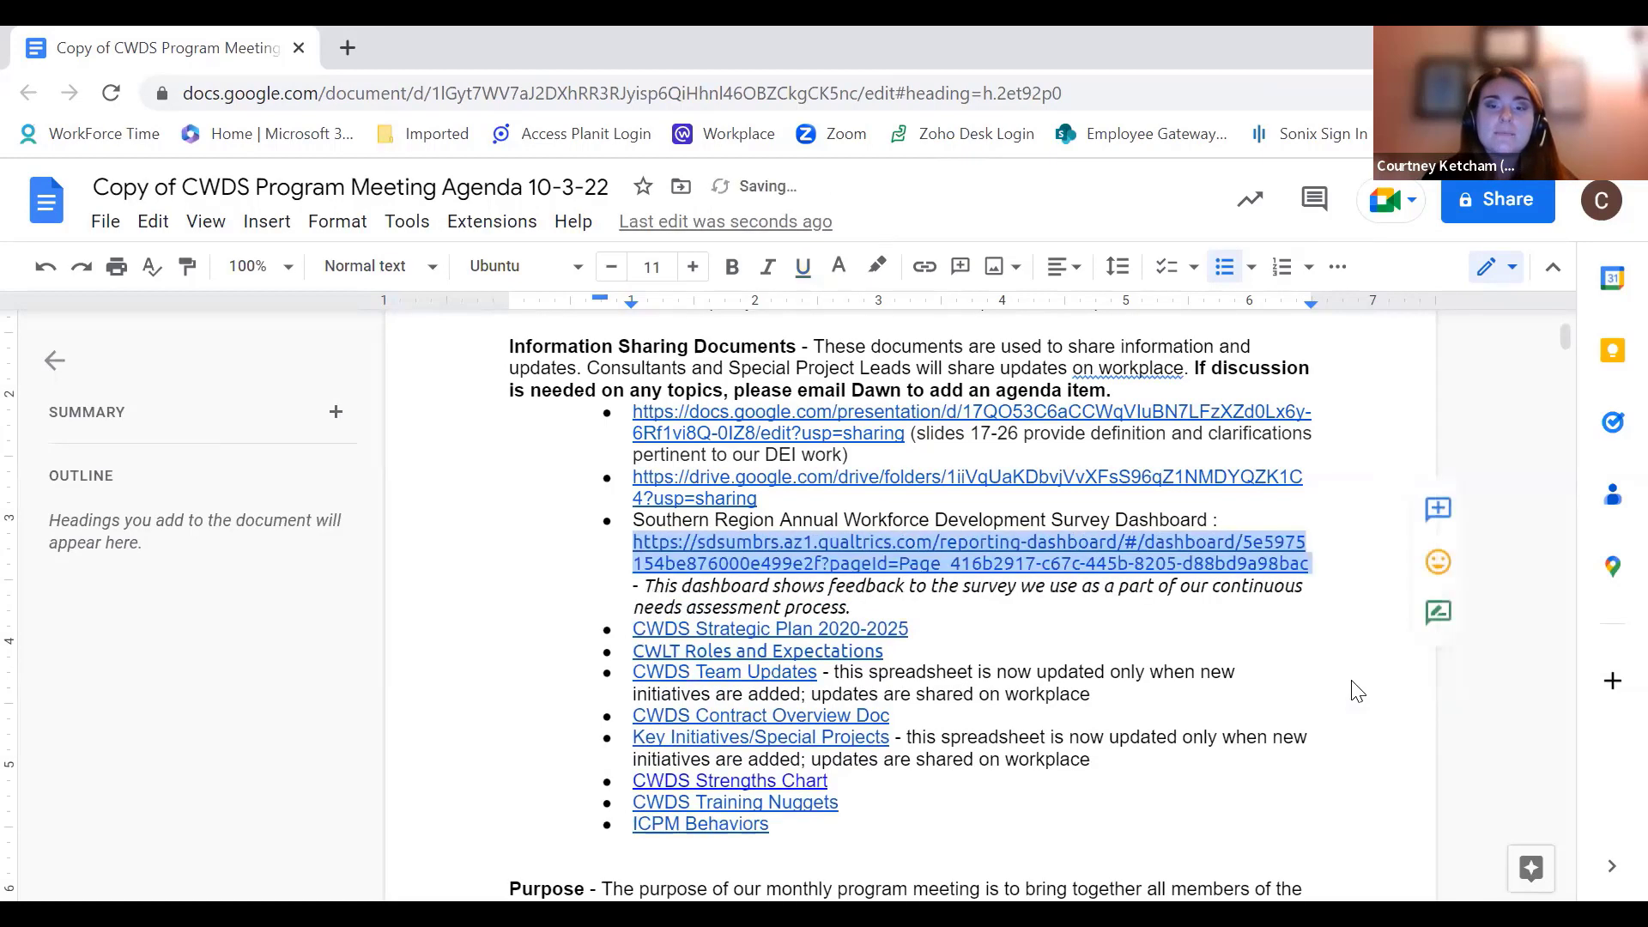
{"action": "left_click", "coordinate": [1353, 682]}
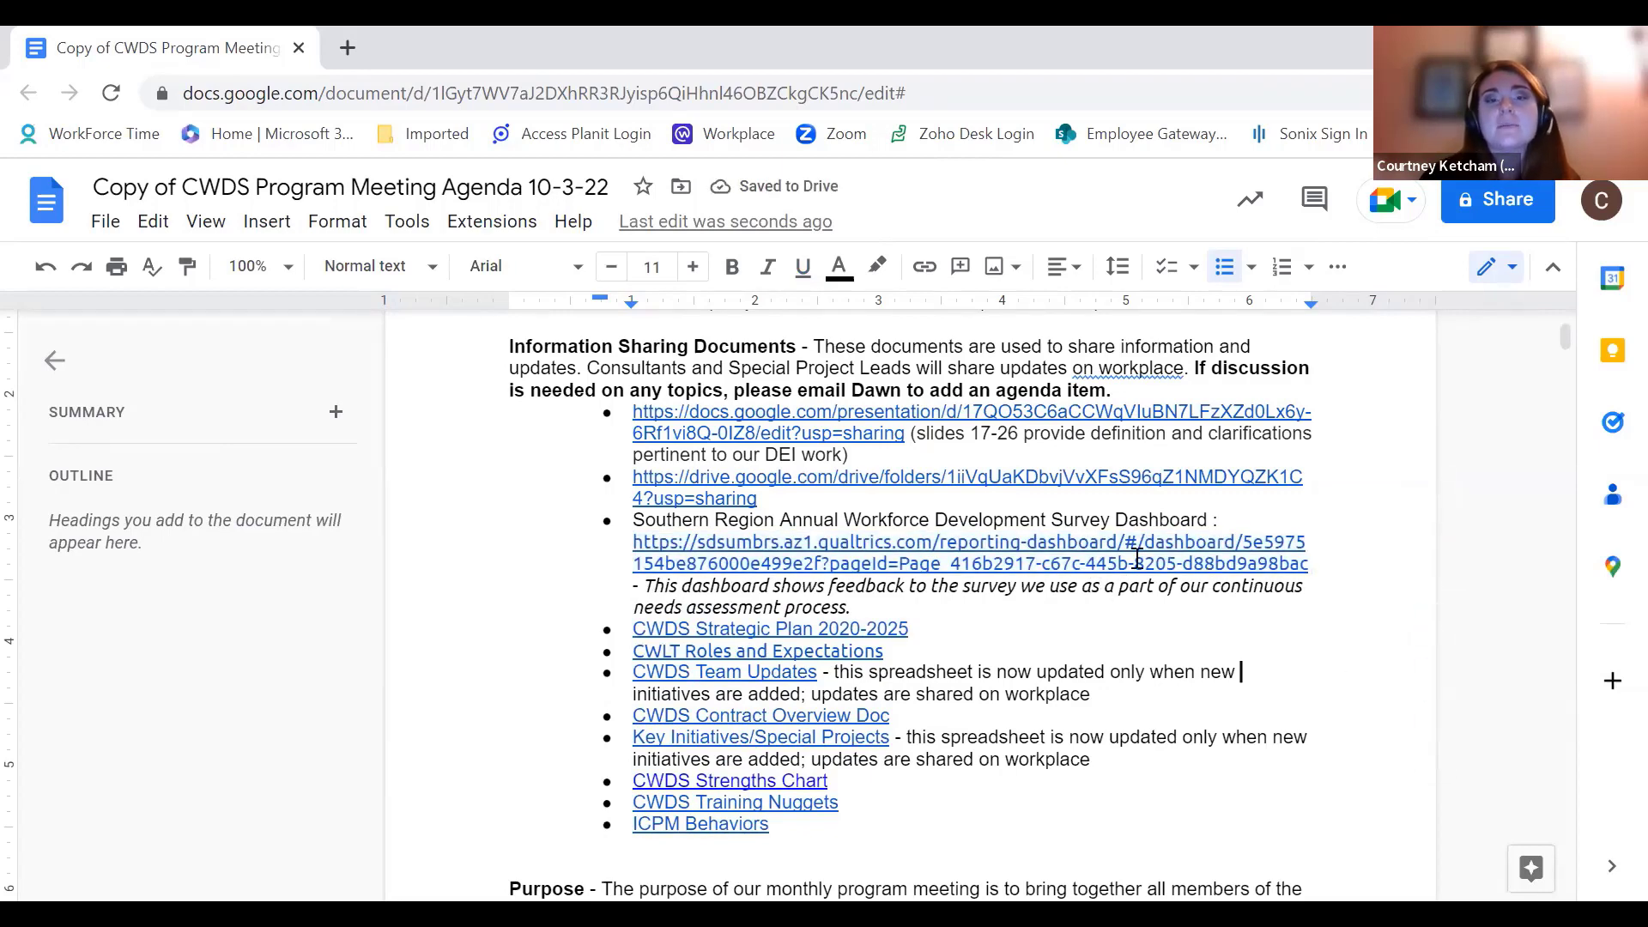
{"action": "double_click", "coordinate": [636, 543]}
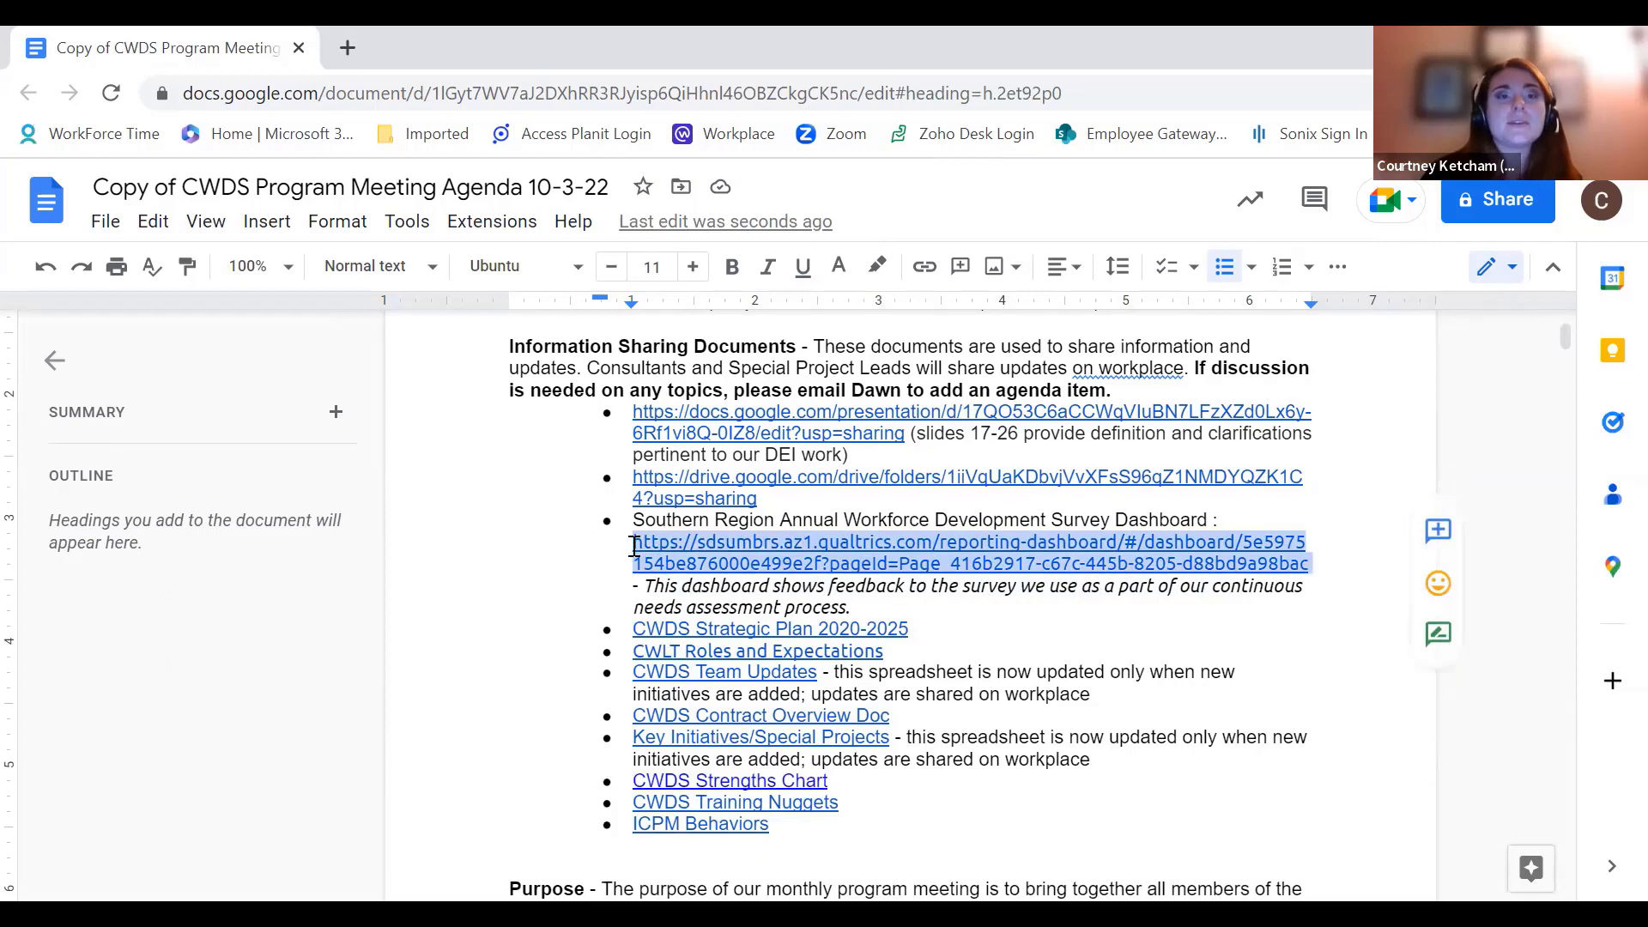
- Select the 'Southern Region Annual Workforce Development Survey Dashboard' title and begin inserting a link
{"action": "left_click", "coordinate": [1211, 519]}
{"action": "left_click_drag", "start_coordinate": [1209, 519], "coordinate": [637, 523]}
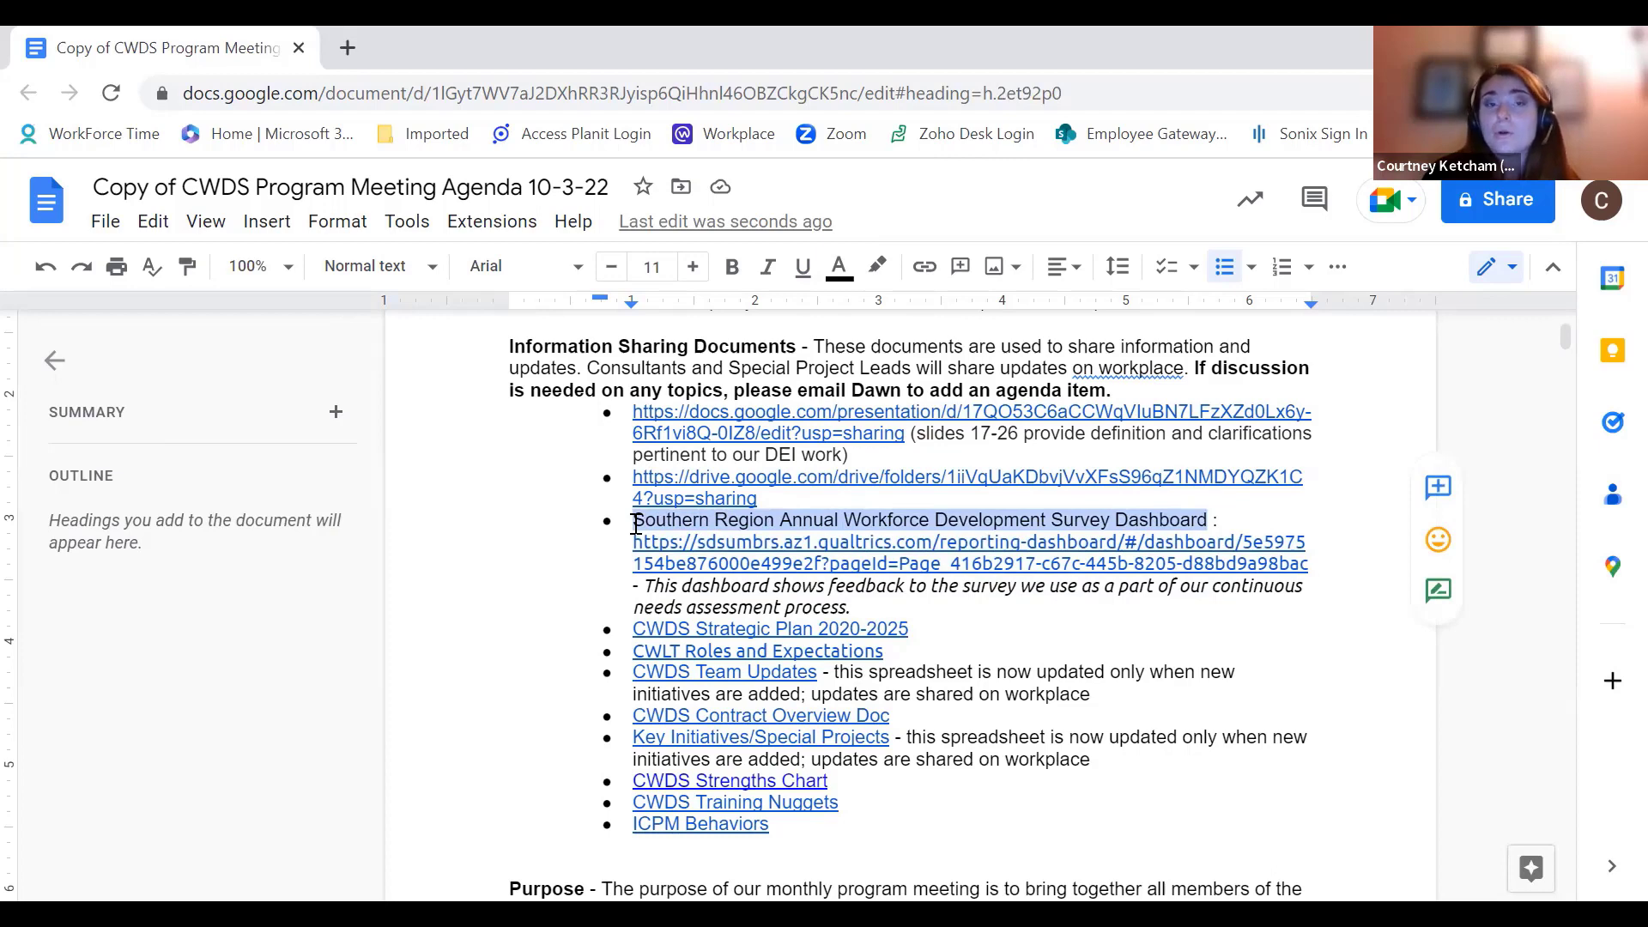
{"action": "key", "text": "ctrl+k"}
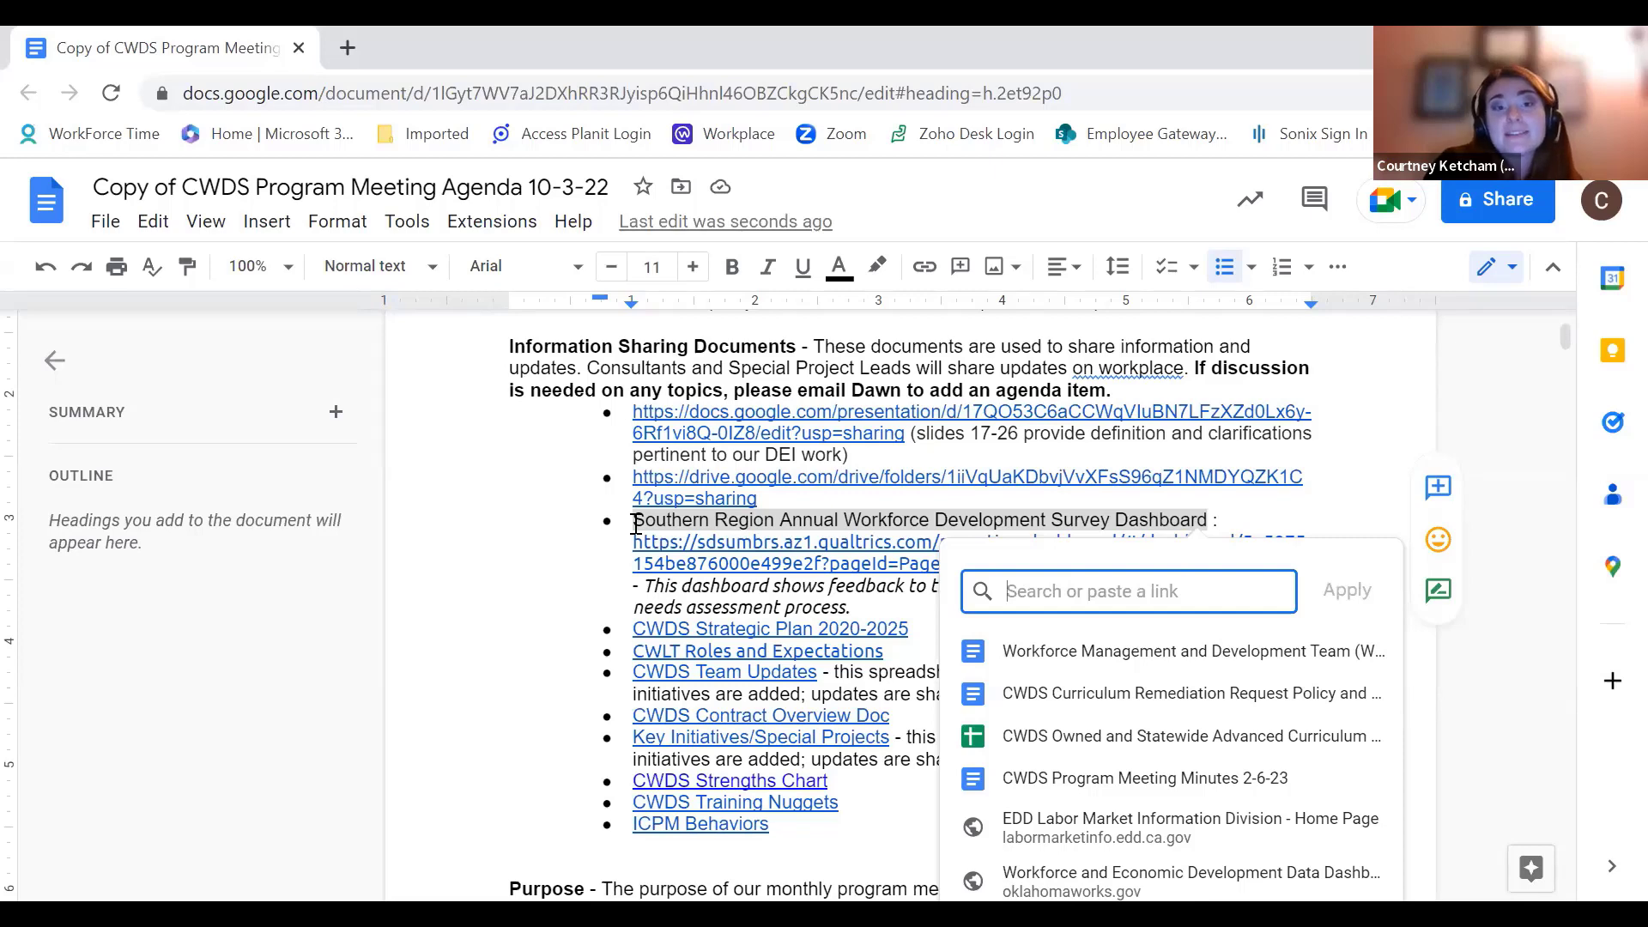
- Link the dashboard title to the pasted Qualtrics URL, then delete the raw URL and colon
{"action": "key", "text": "ctrl+v"}
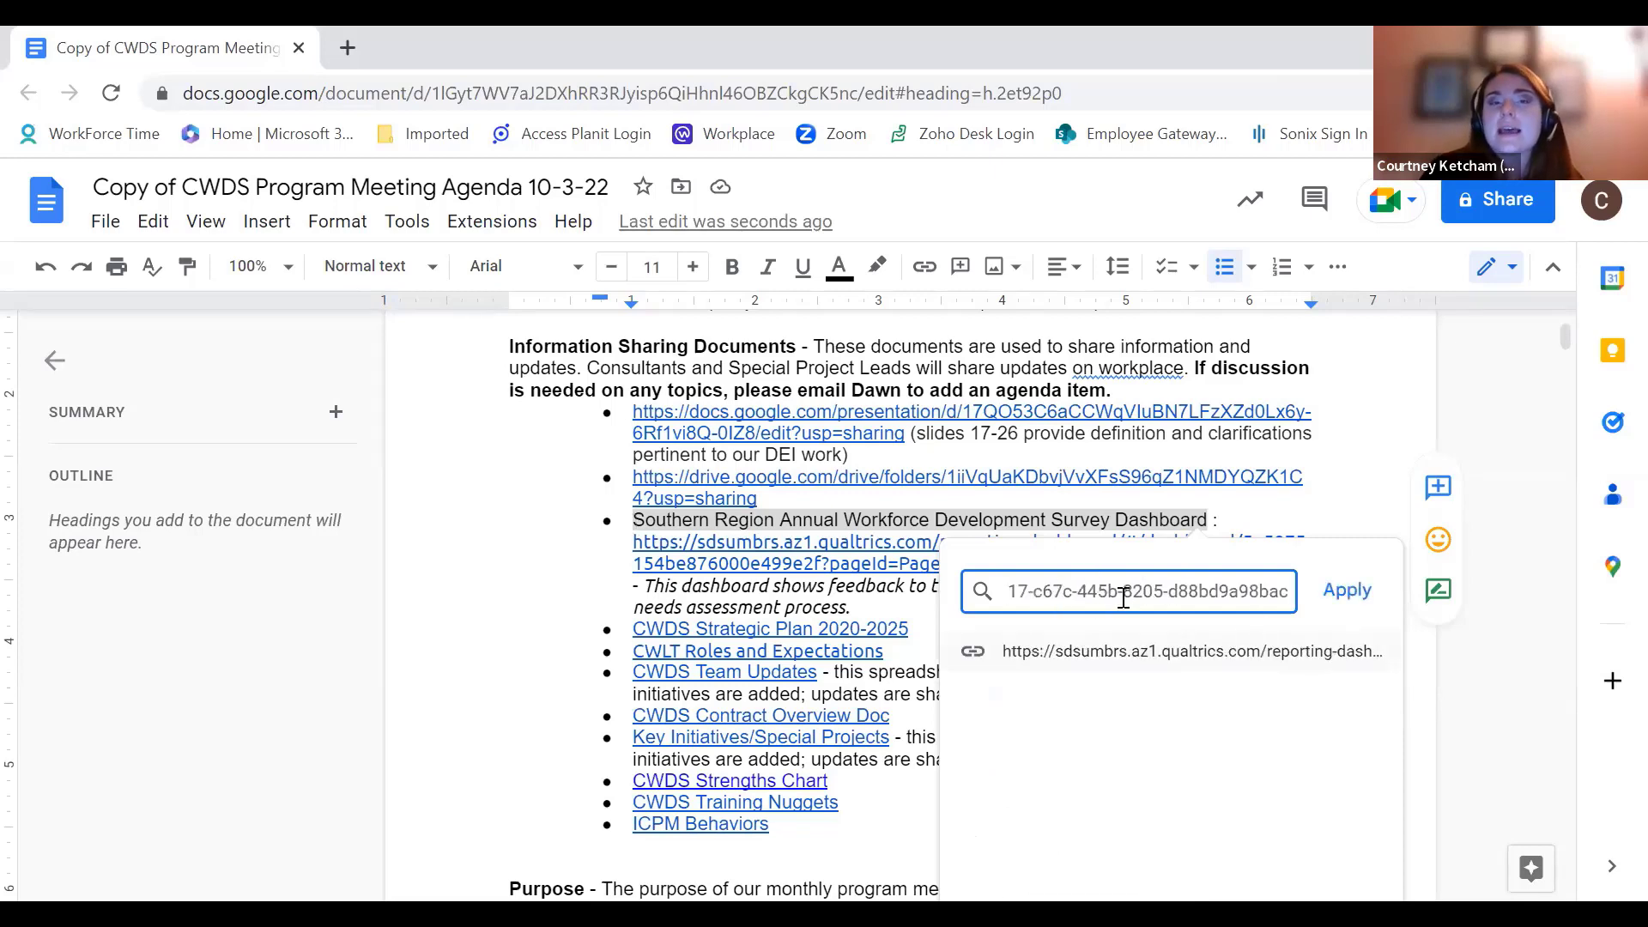
{"action": "left_click", "coordinate": [1367, 607]}
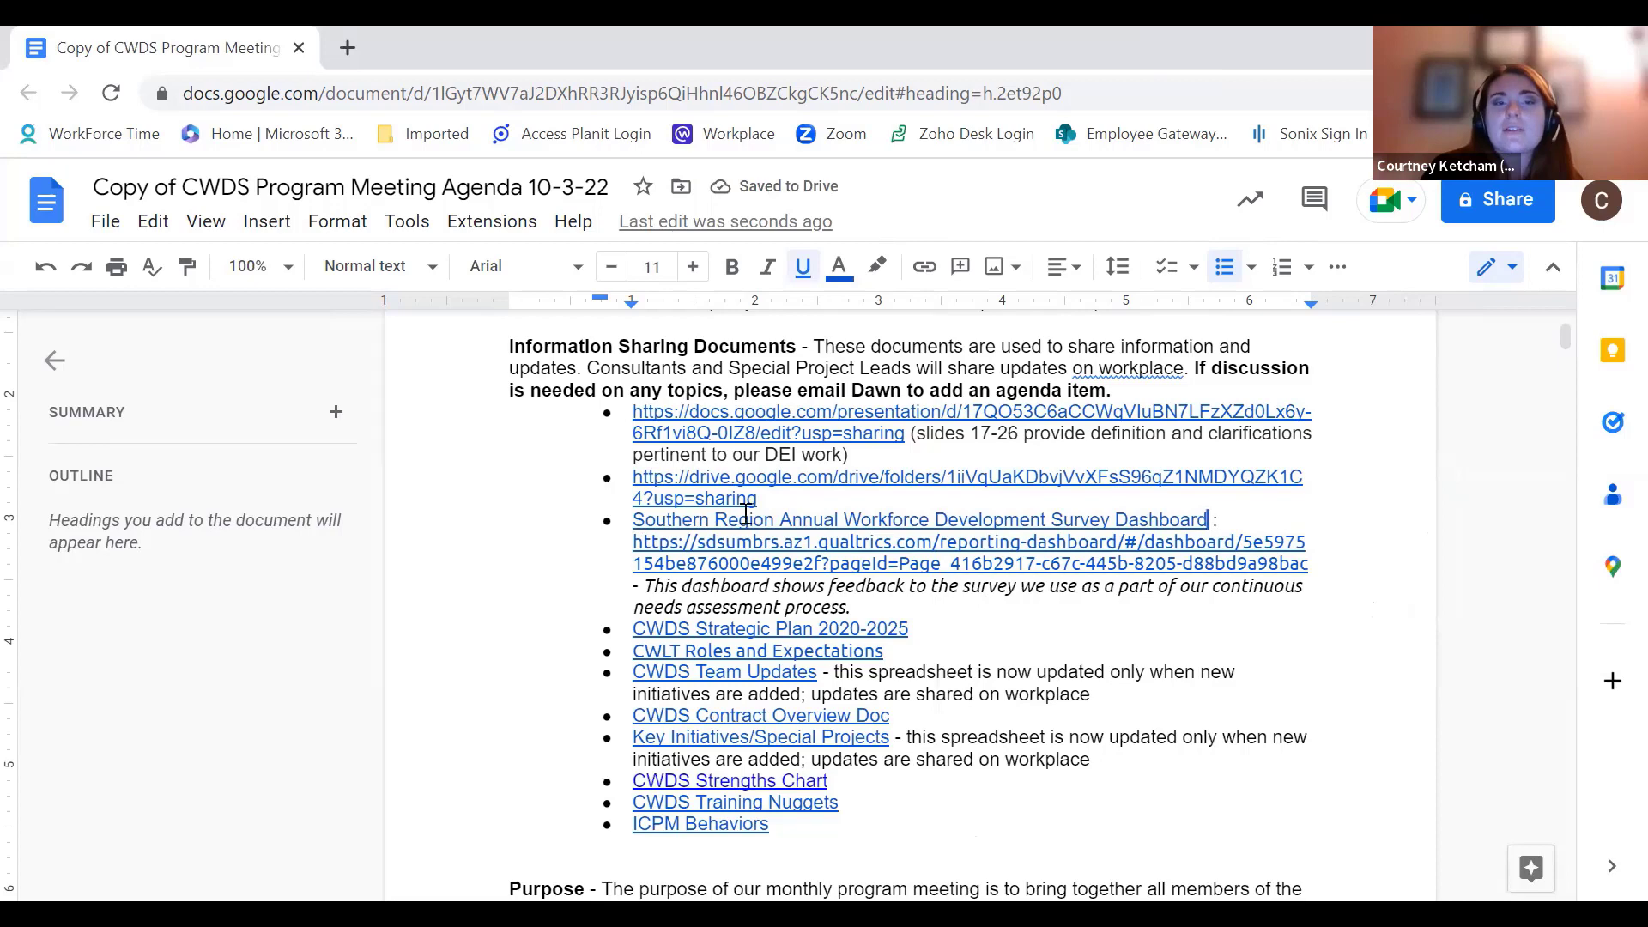
{"action": "left_click_drag", "start_coordinate": [1313, 567], "coordinate": [625, 547]}
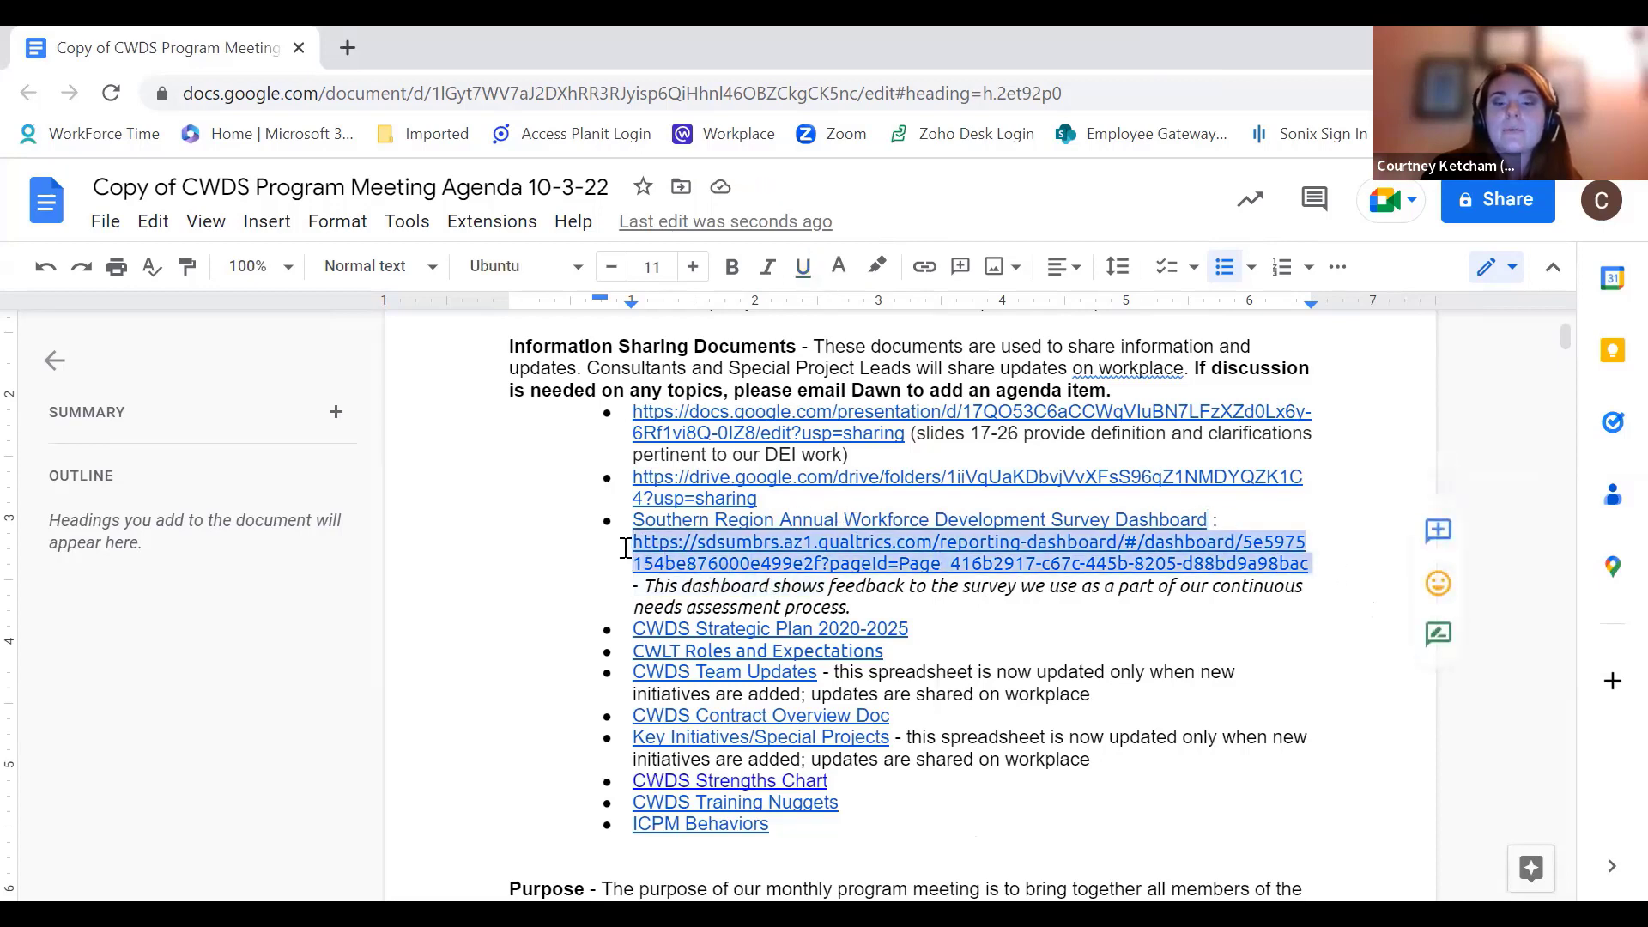
{"action": "key", "text": "BackSpace"}
{"action": "key", "text": "BackSpace"}
{"action": "key", "text": "BackSpace"}
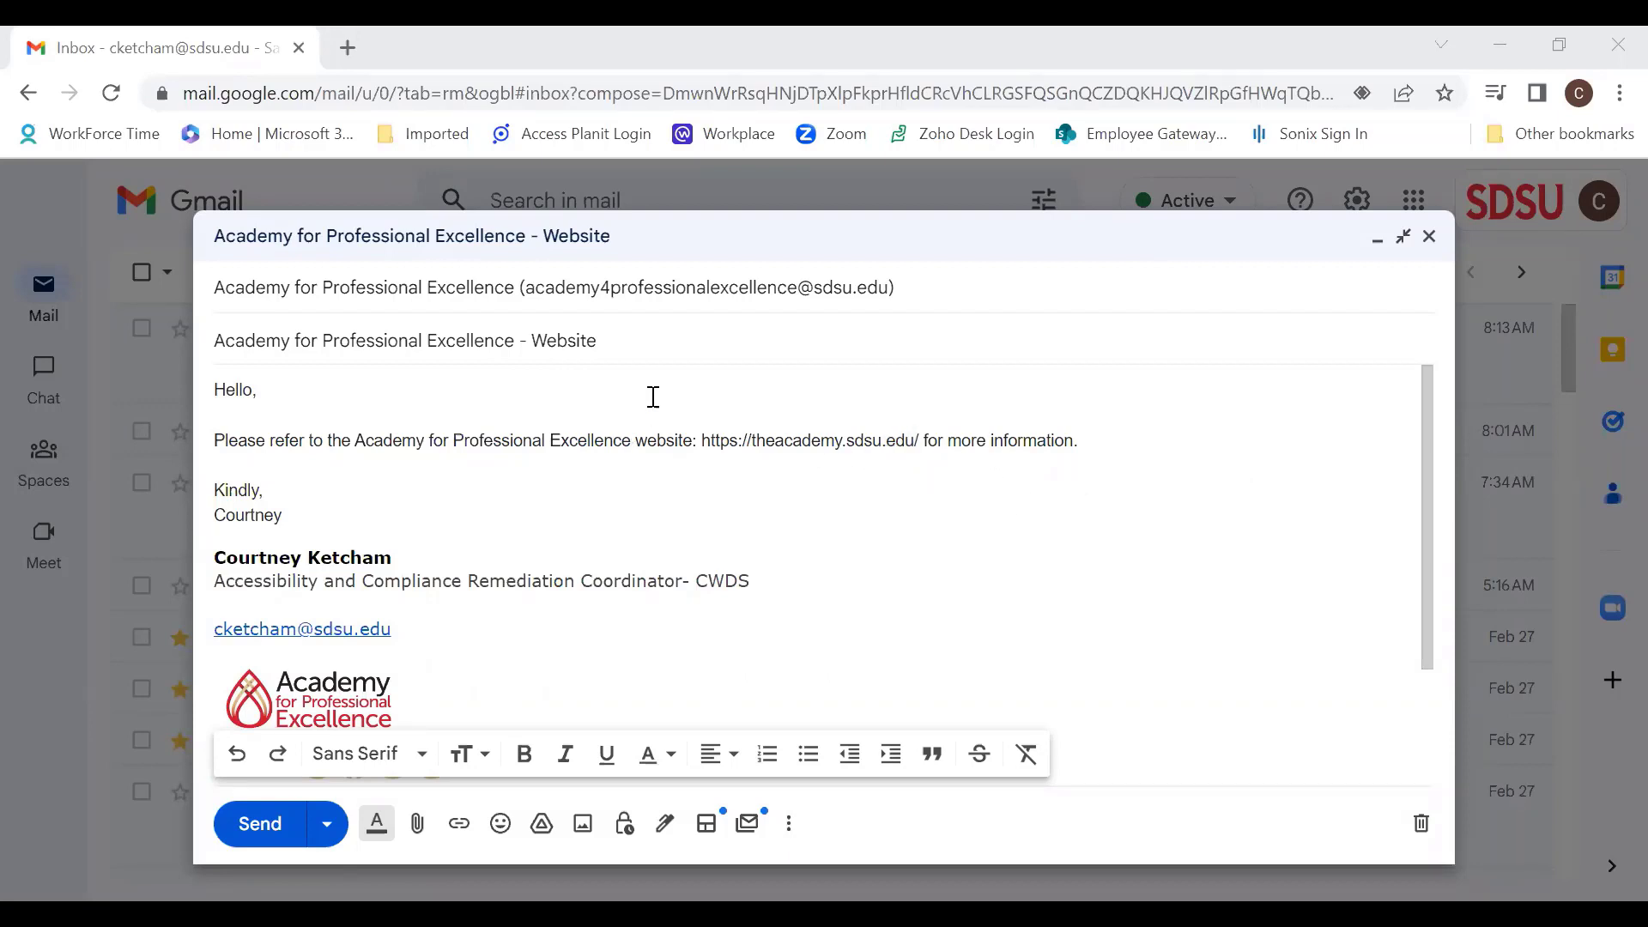
{"action": "left_click_drag", "start_coordinate": [921, 440], "coordinate": [704, 442]}
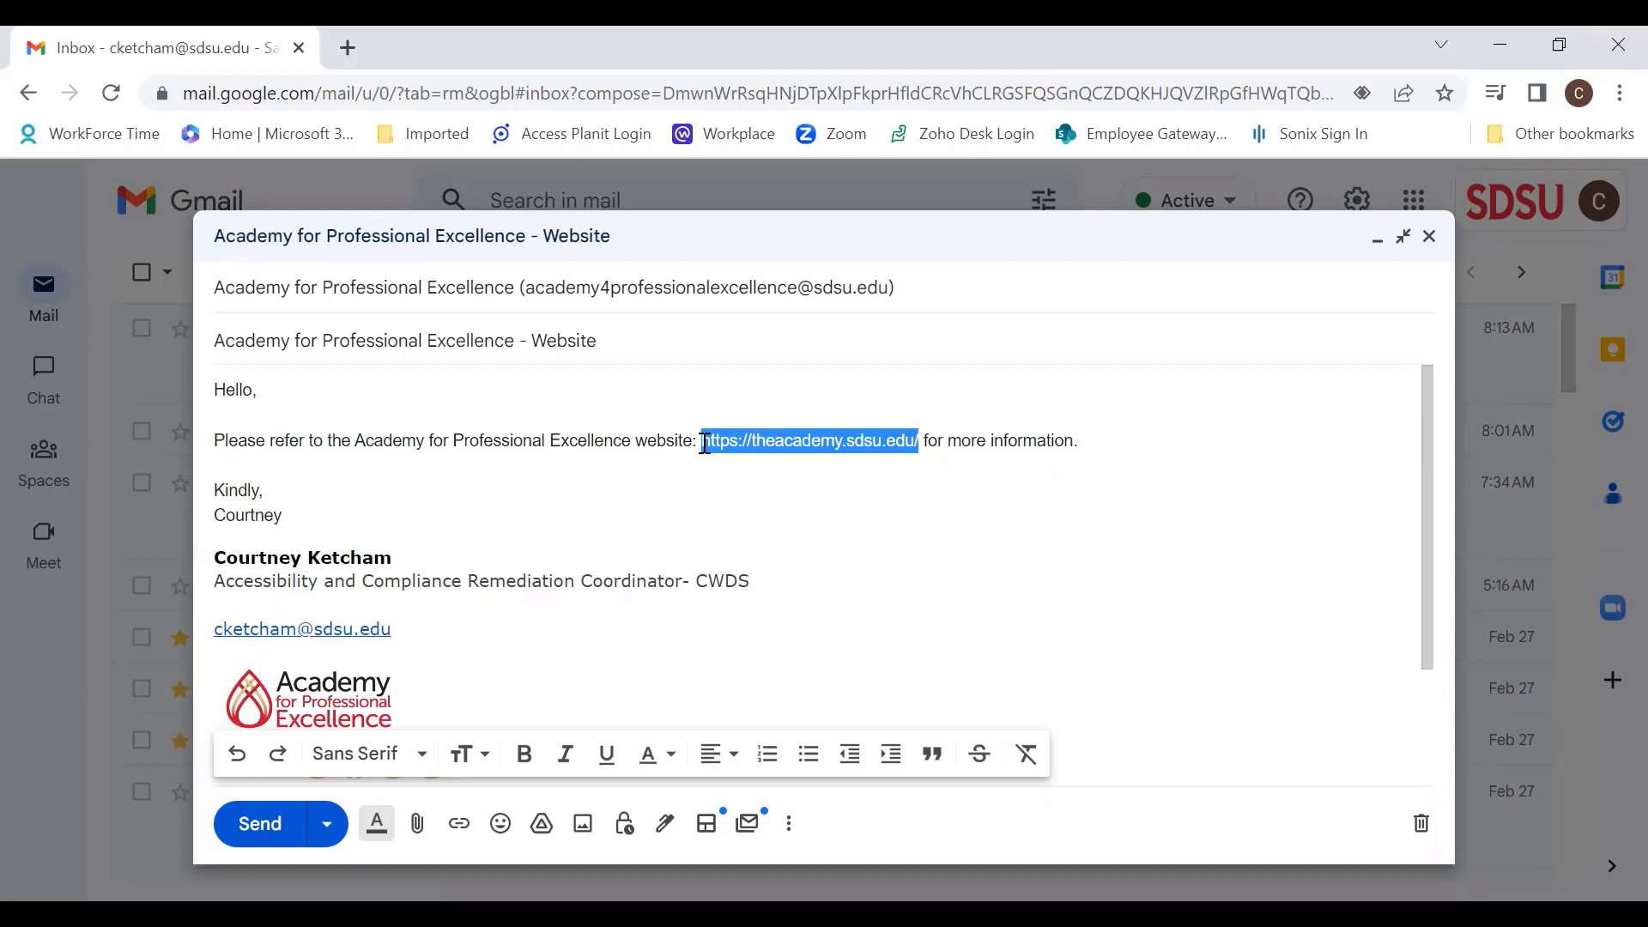
{"action": "key", "text": "Right"}
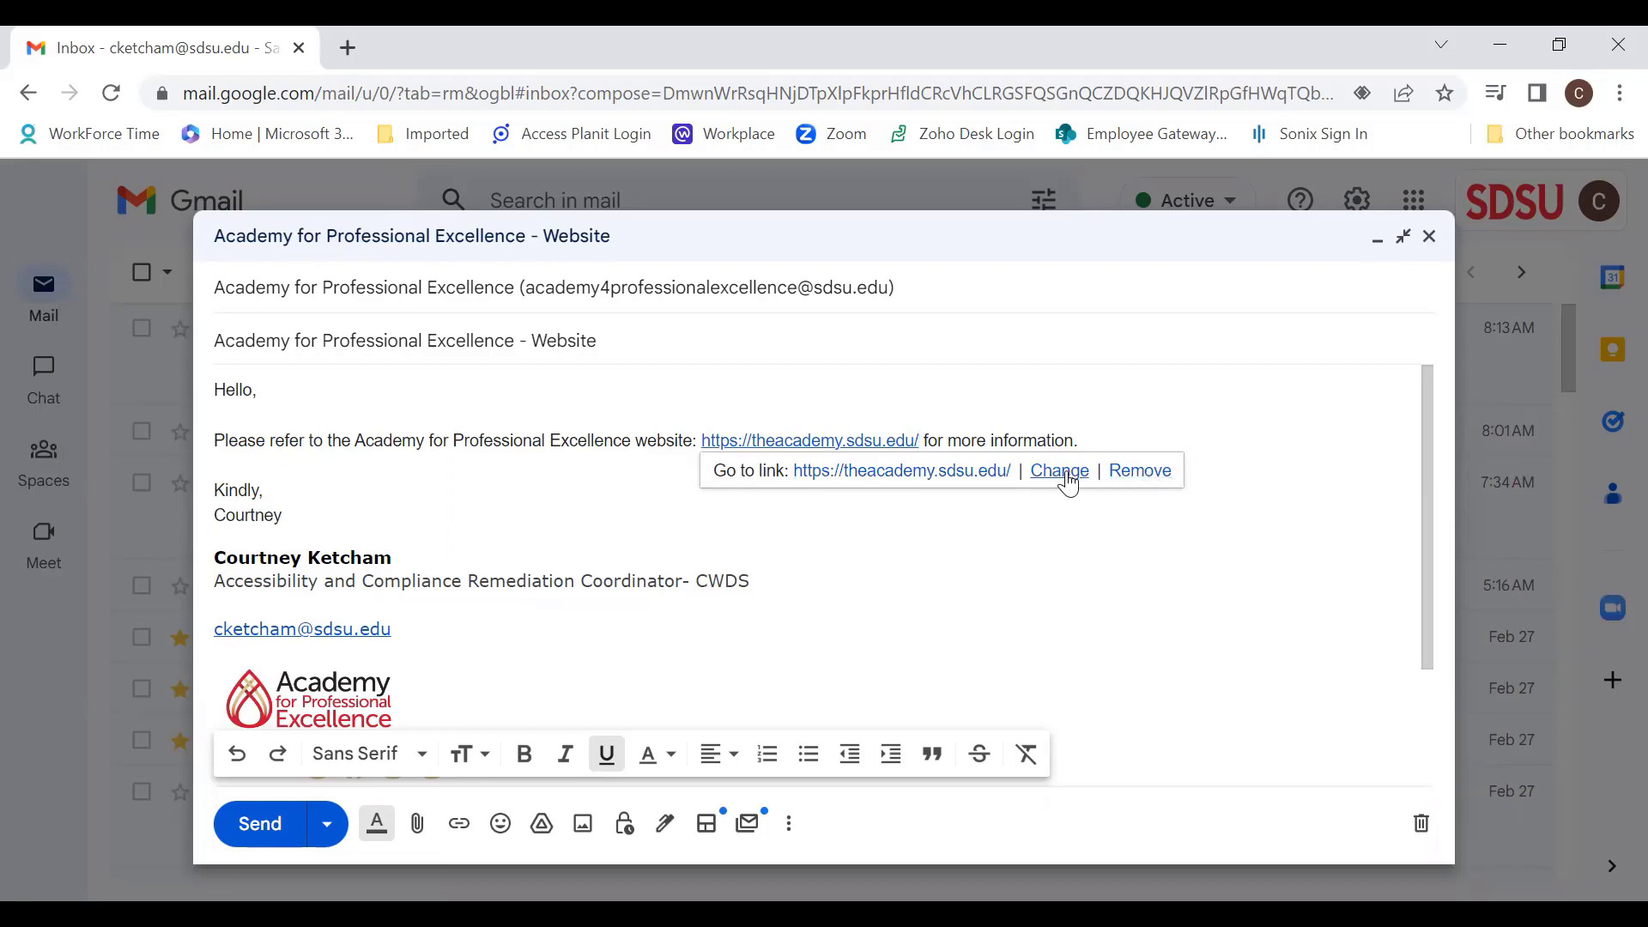
{"action": "left_click", "coordinate": [1061, 471]}
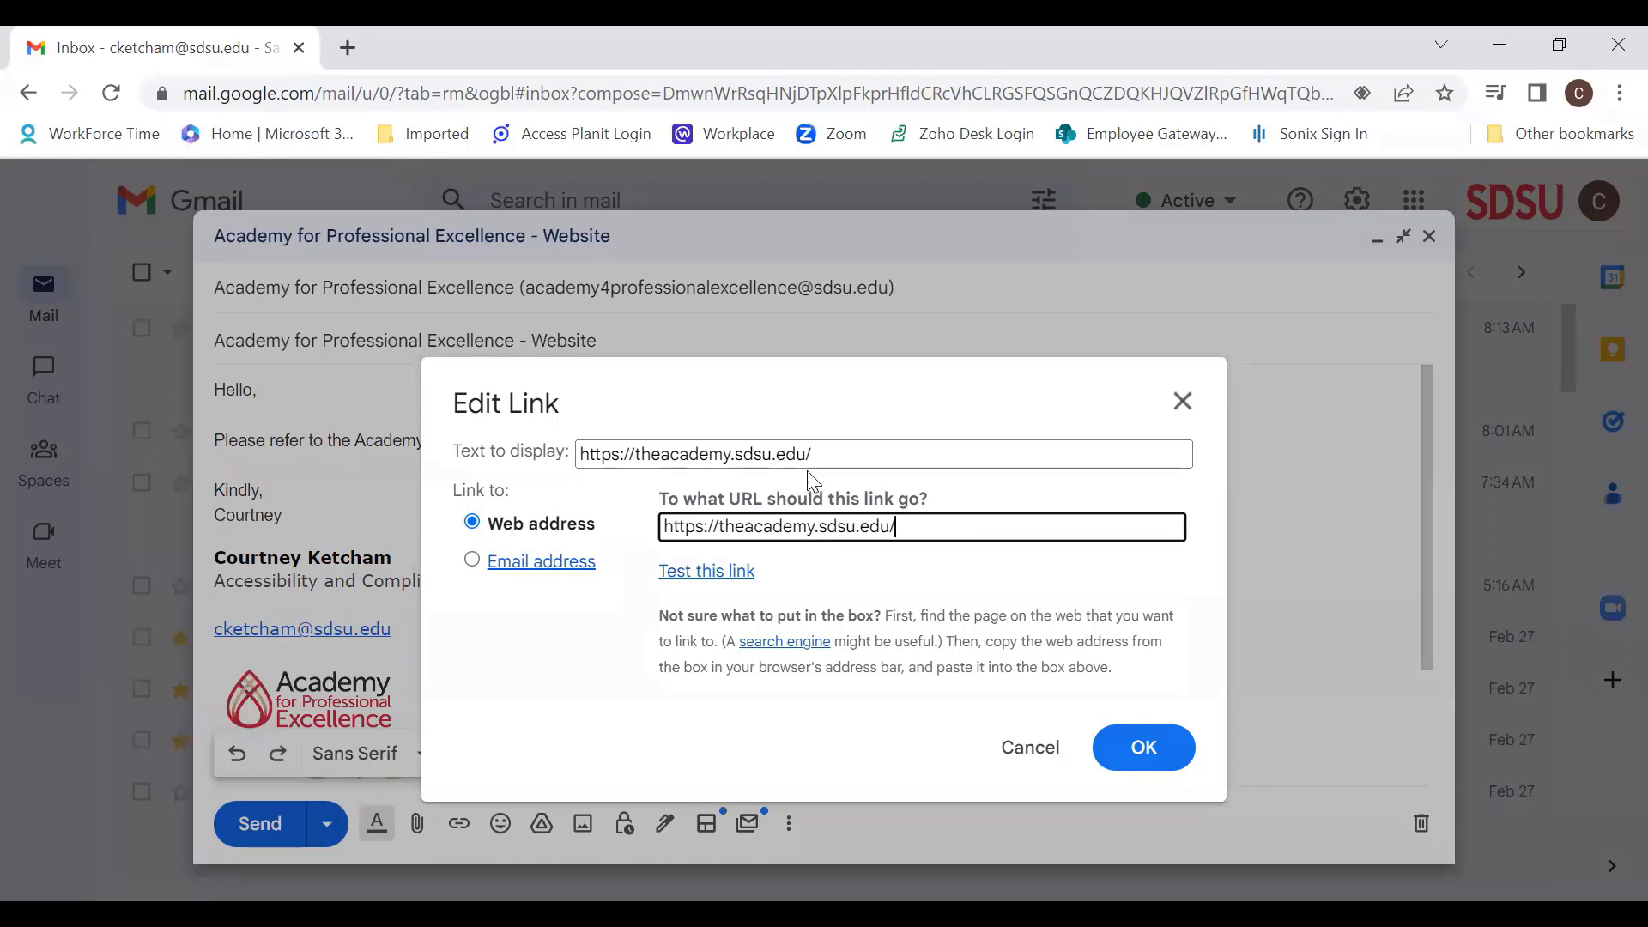
{"action": "left_click_drag", "start_coordinate": [817, 455], "coordinate": [578, 466]}
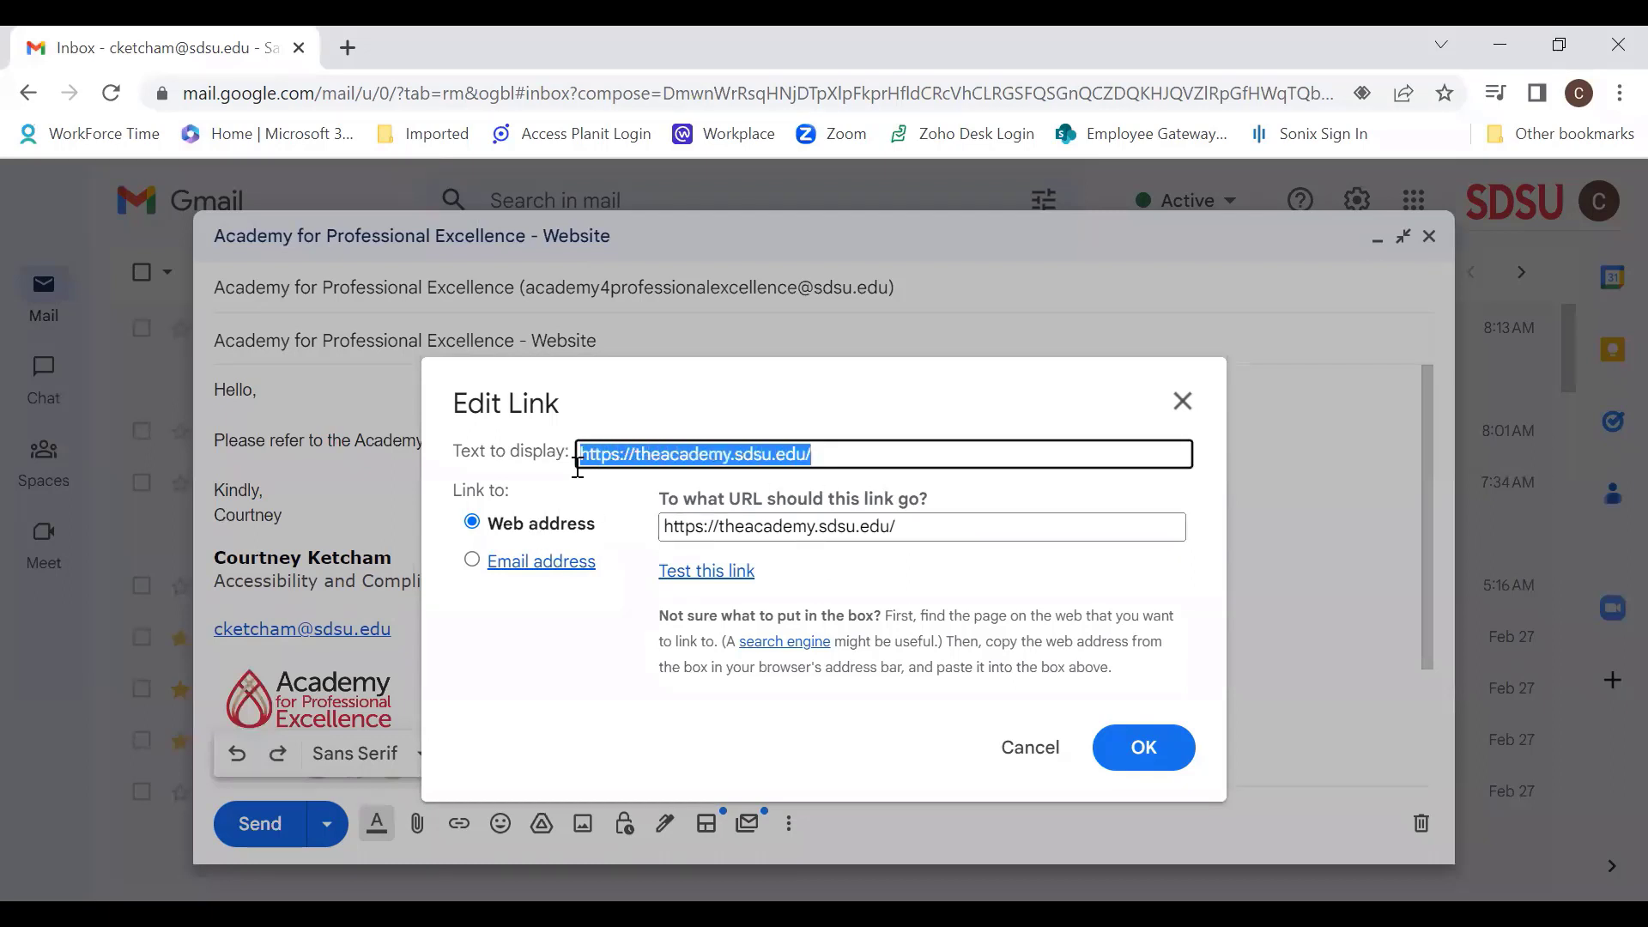
{"action": "key", "text": "BackSpace"}
{"action": "type", "text": "Ac"}
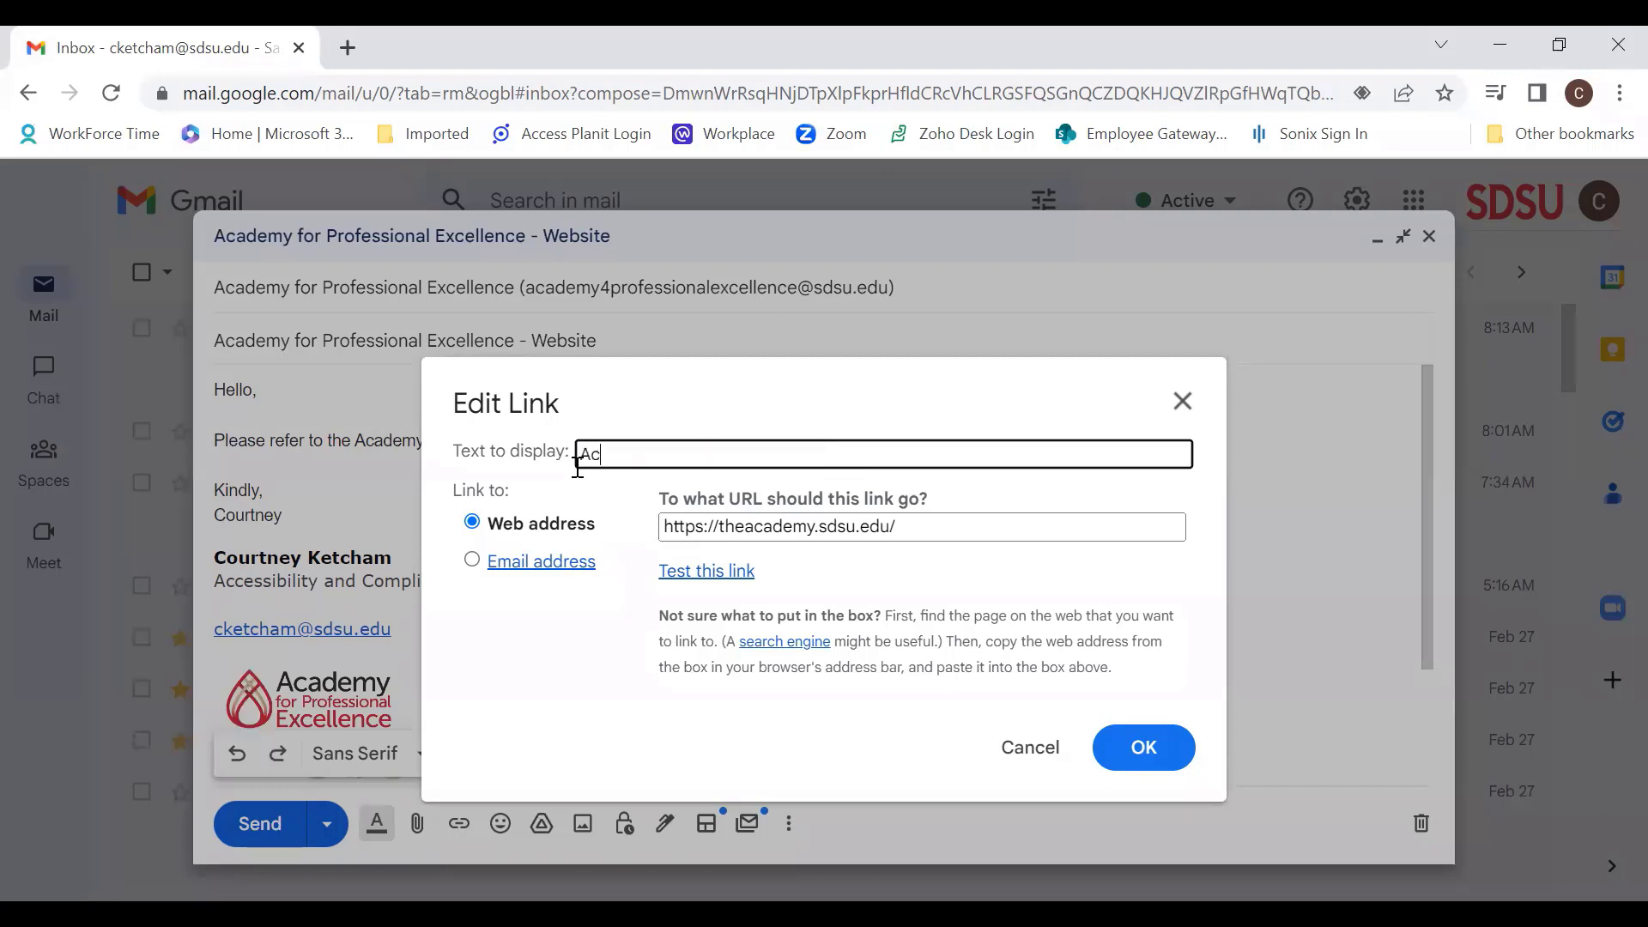
{"action": "type", "text": "ademy for Professional Ex"}
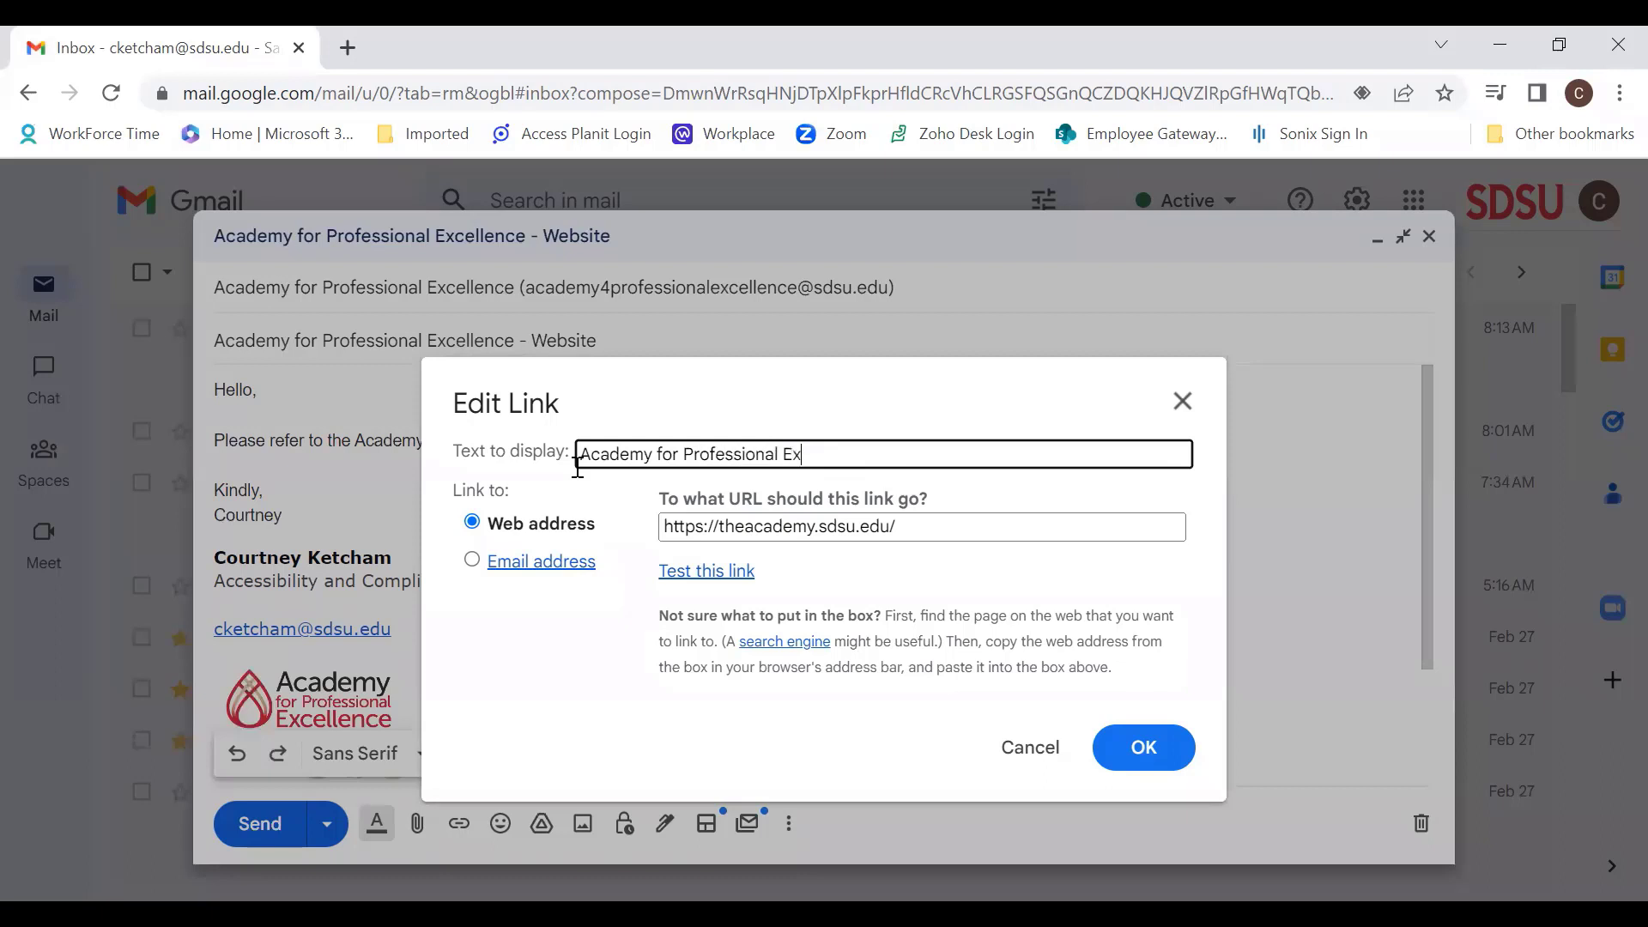
{"action": "type", "text": "cellence website"}
{"action": "left_click", "coordinate": [1122, 767]}
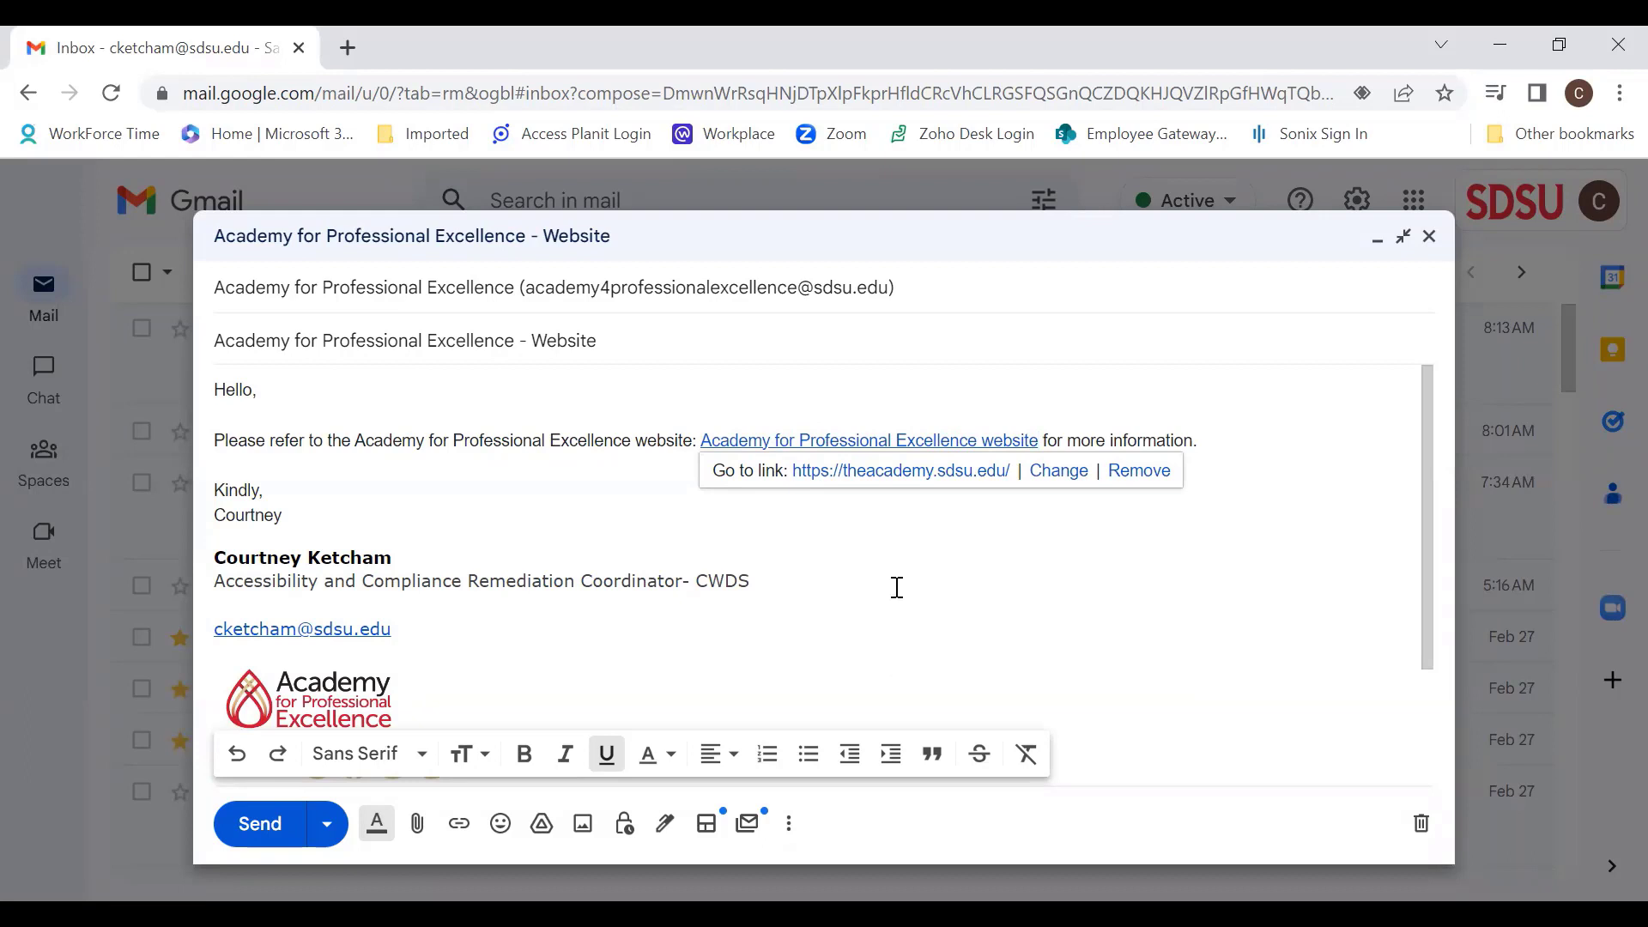
{"action": "key", "text": "ctrl+z"}
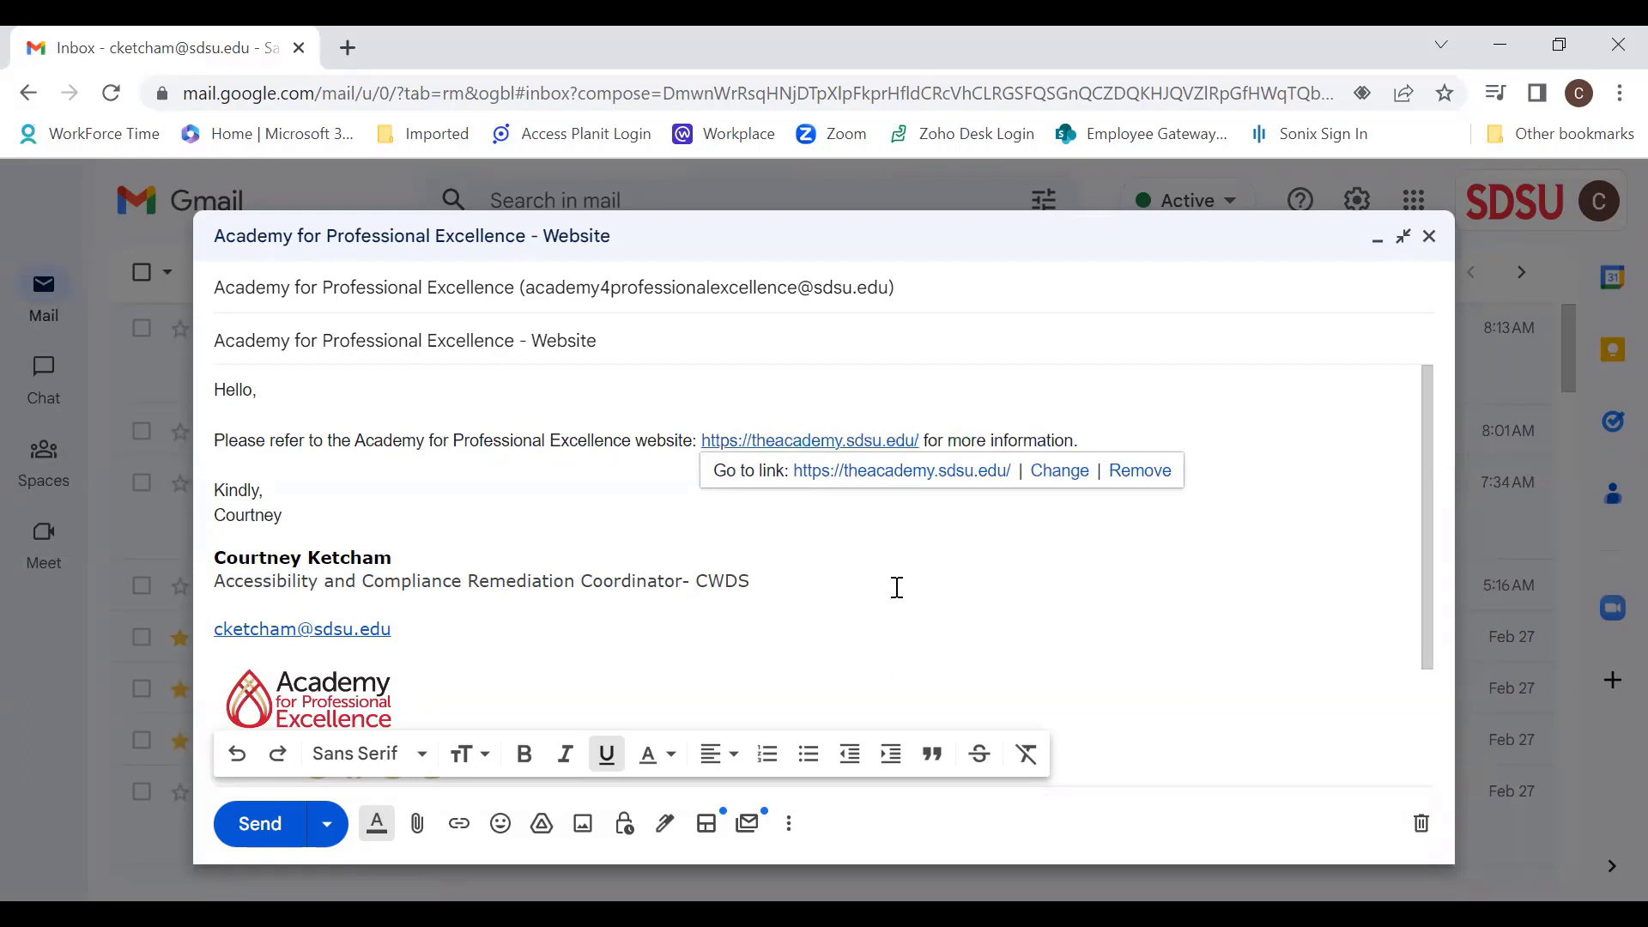
- Undo the link, then start a new link on the phrase 'Academy for Professional Excellence website'
{"action": "key", "text": "ctrl+z"}
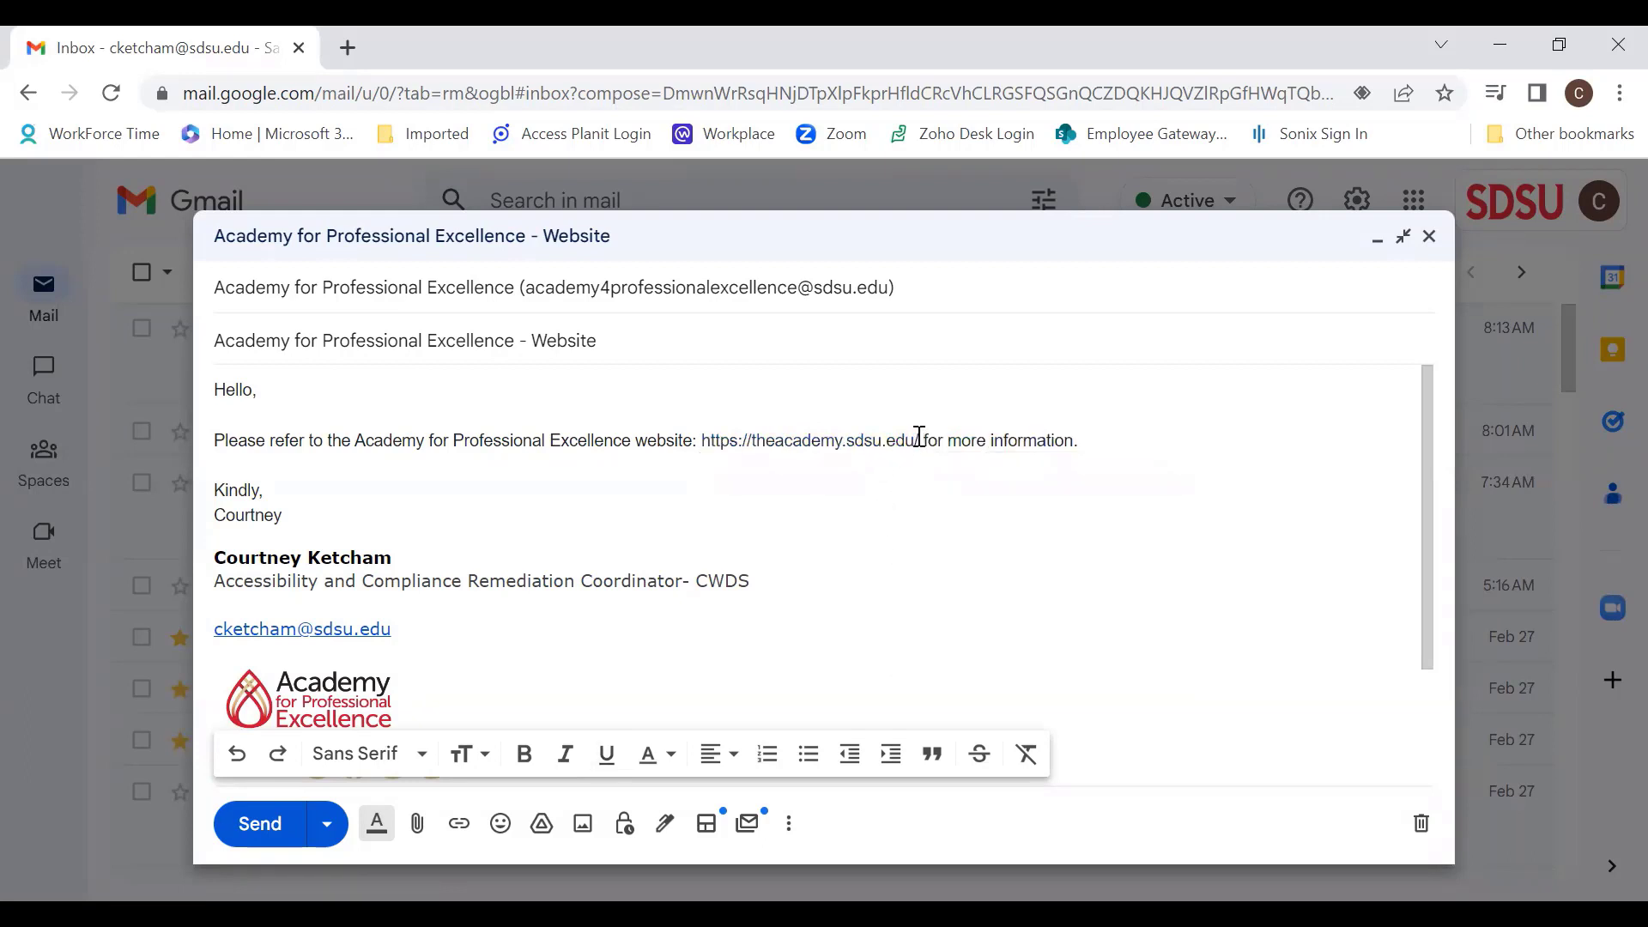
{"action": "left_click_drag", "start_coordinate": [923, 437], "coordinate": [886, 435]}
{"action": "left_click_drag", "start_coordinate": [762, 447], "coordinate": [703, 448]}
{"action": "key", "text": "ctrl+c"}
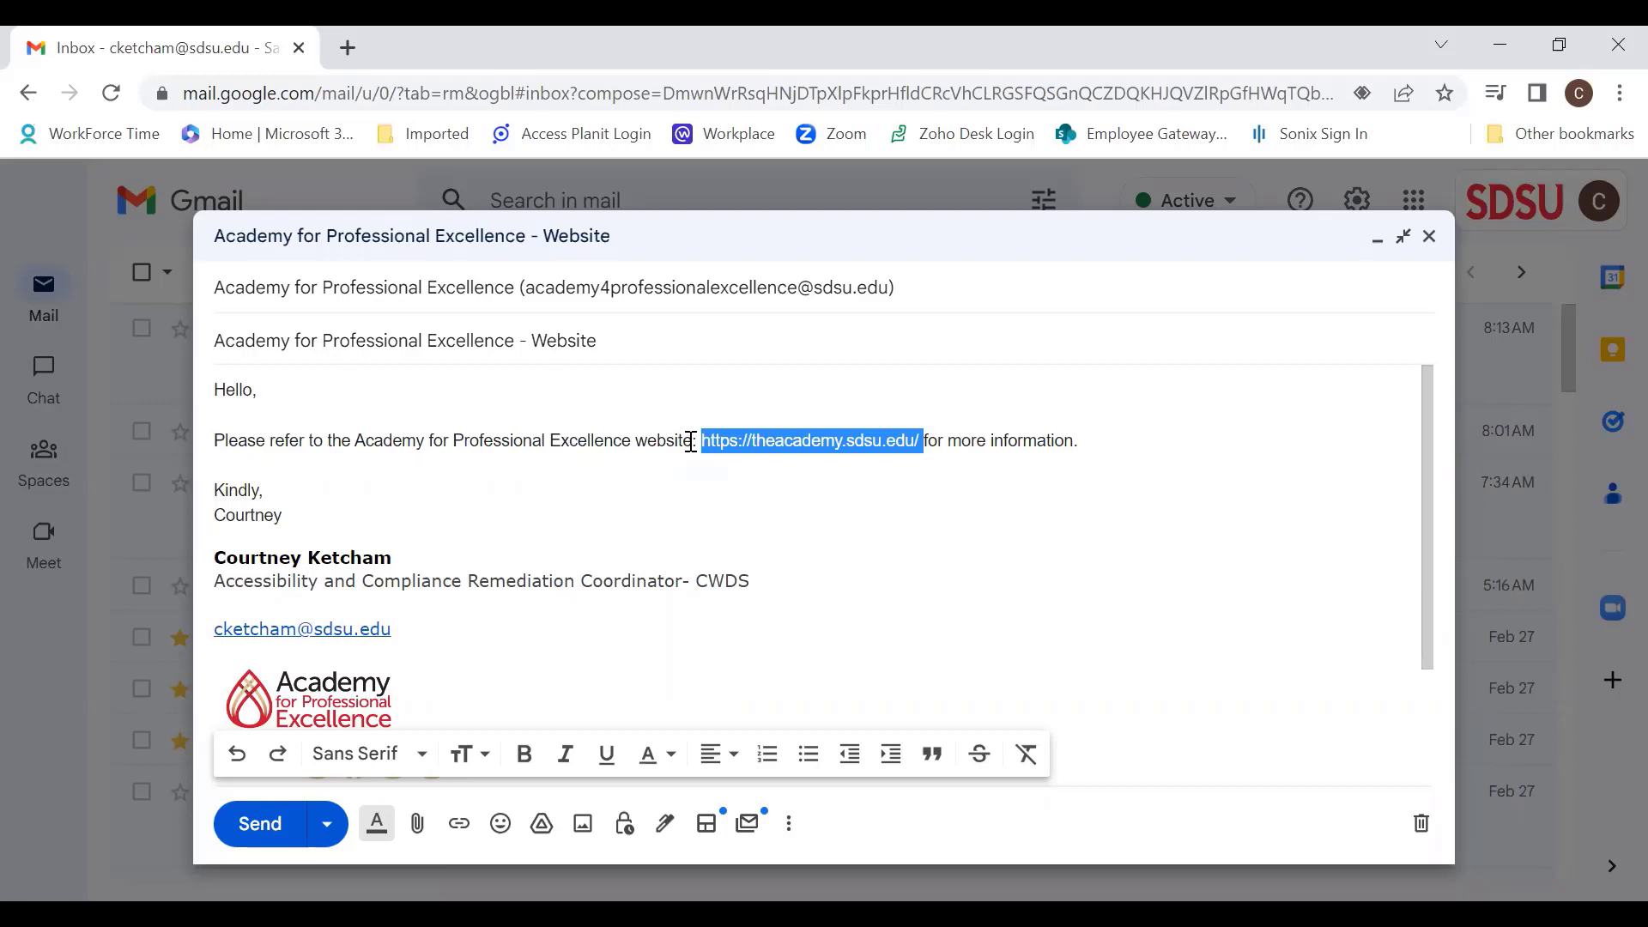
{"action": "left_click_drag", "start_coordinate": [692, 442], "coordinate": [359, 441]}
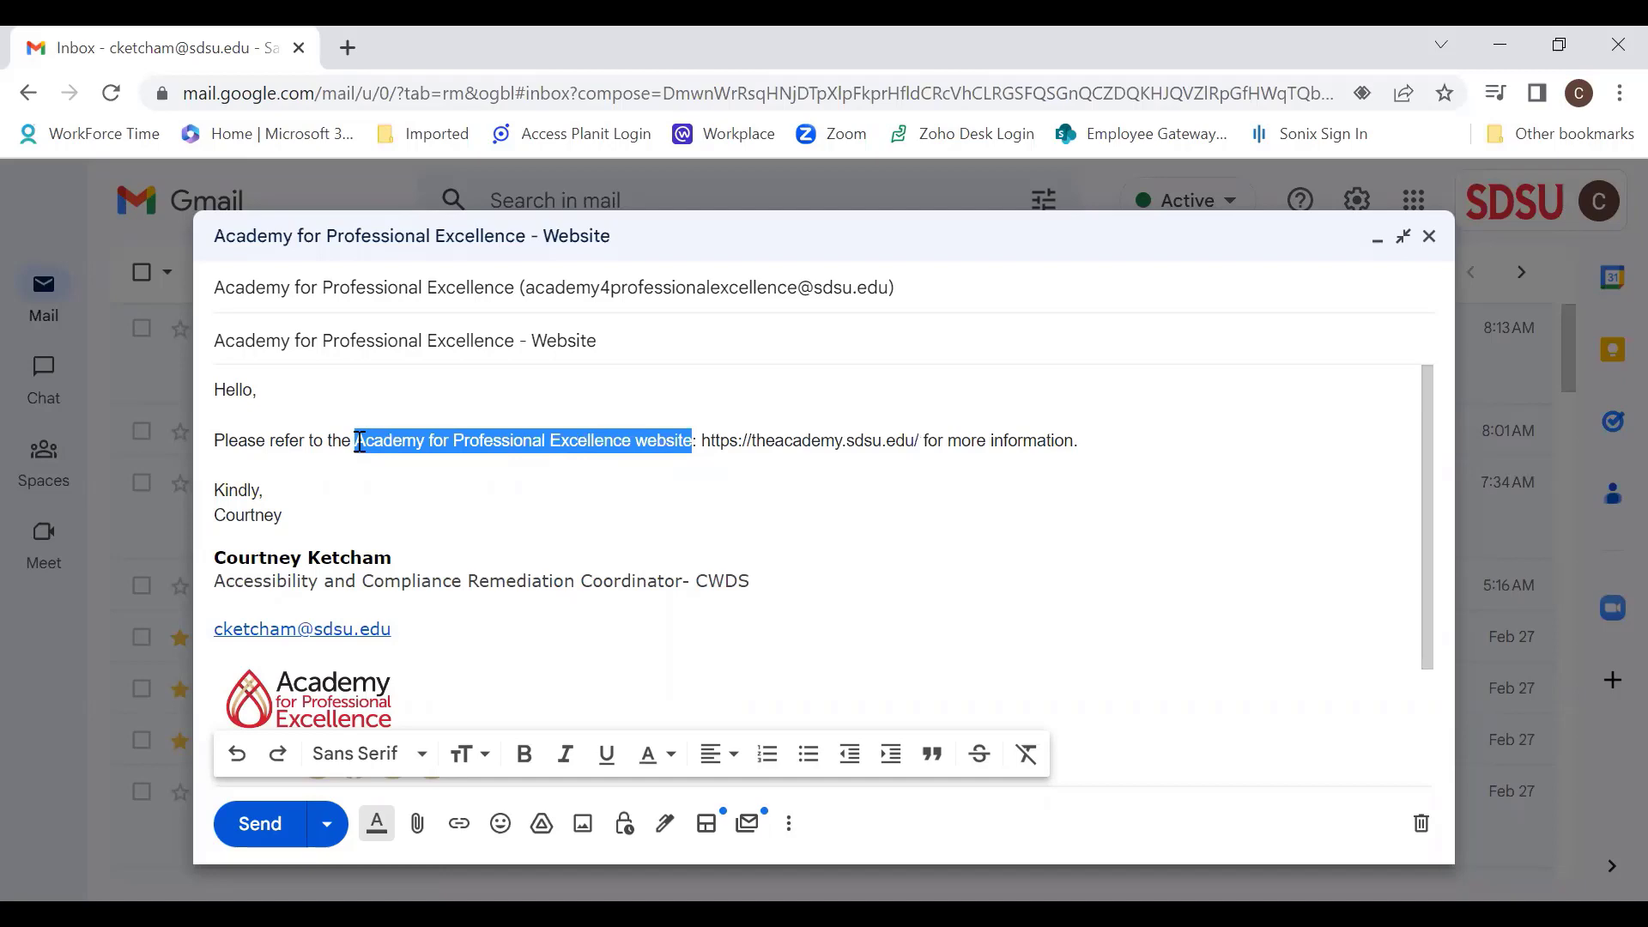
{"action": "key", "text": "ctrl+k"}
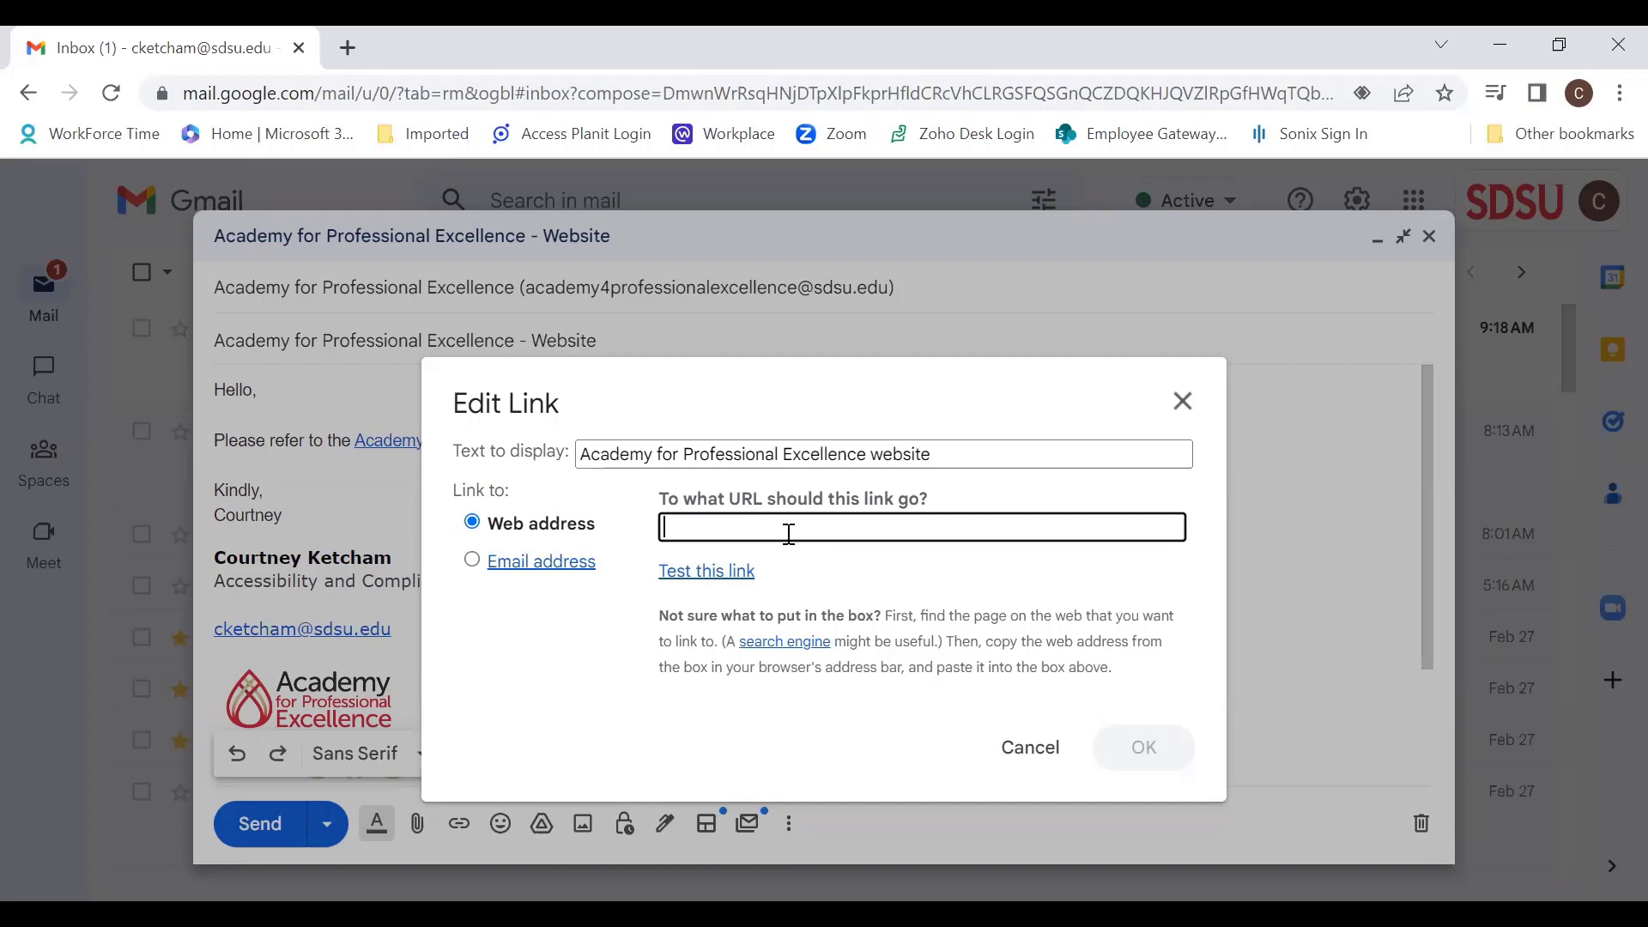
{"action": "key", "text": "ctrl+v"}
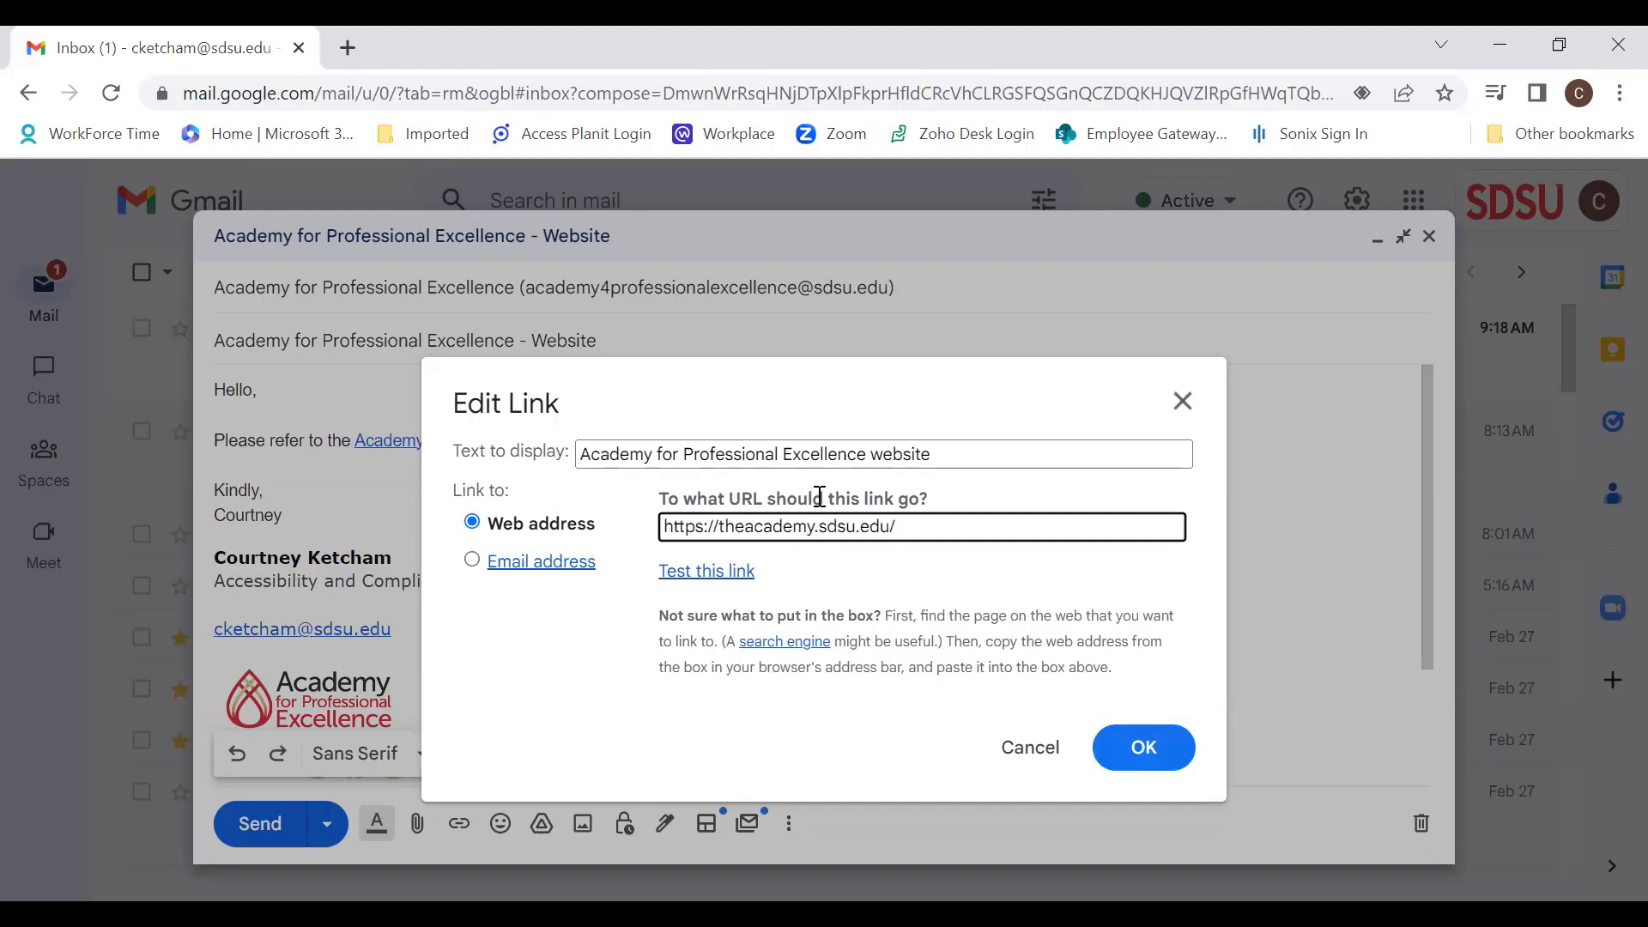
{"action": "left_click", "coordinate": [1159, 747]}
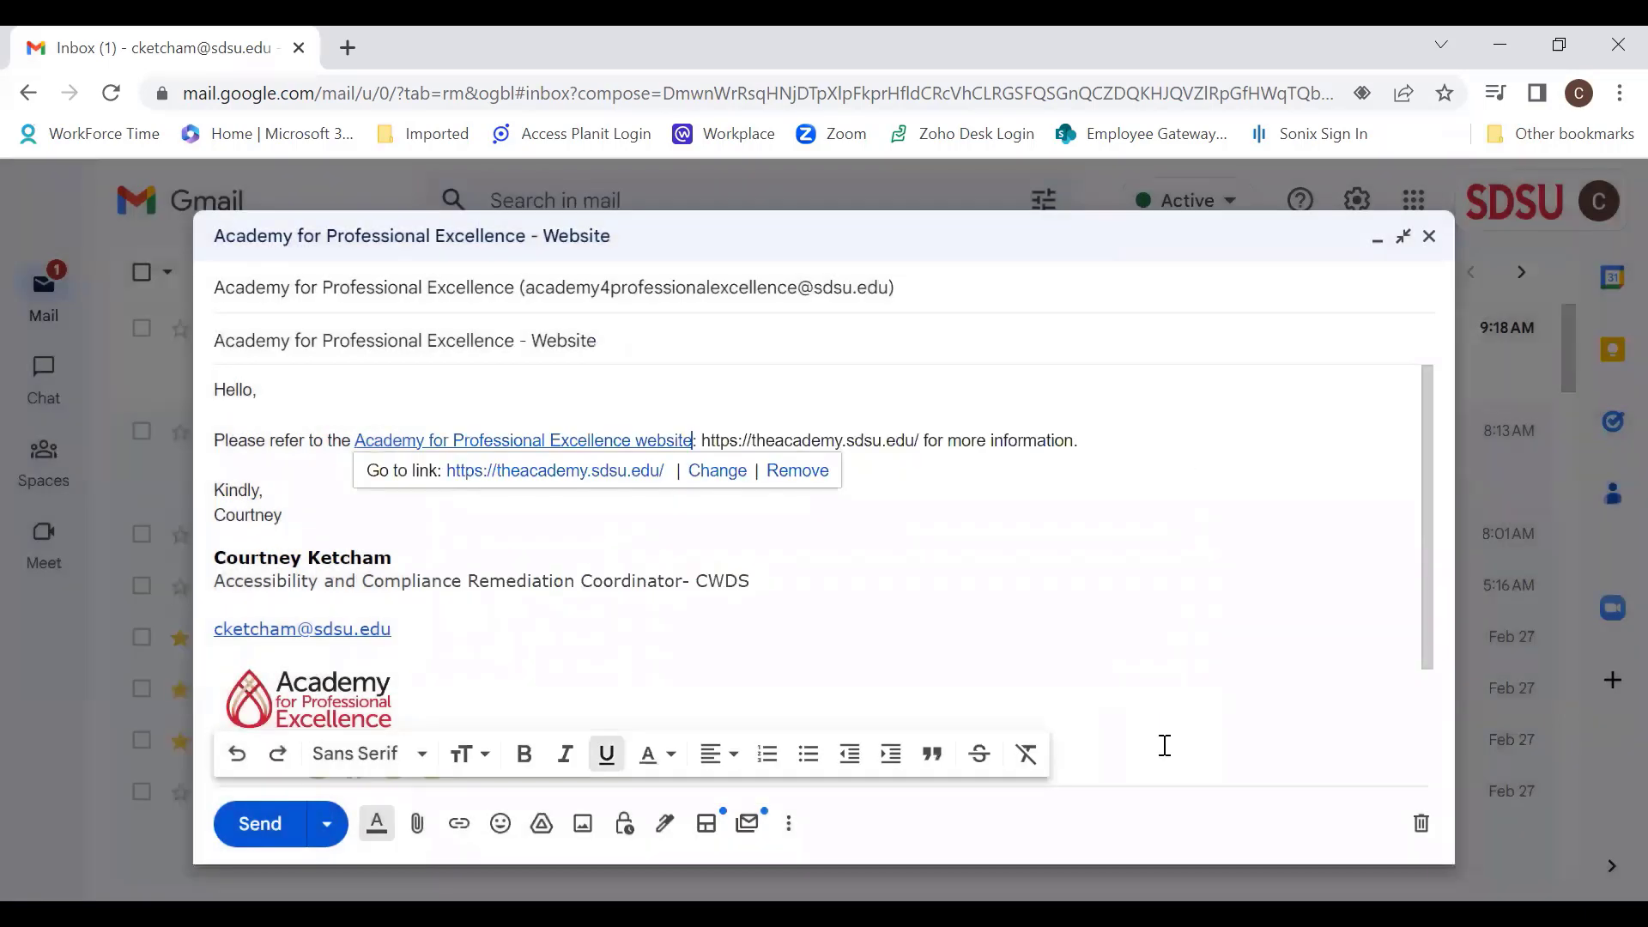